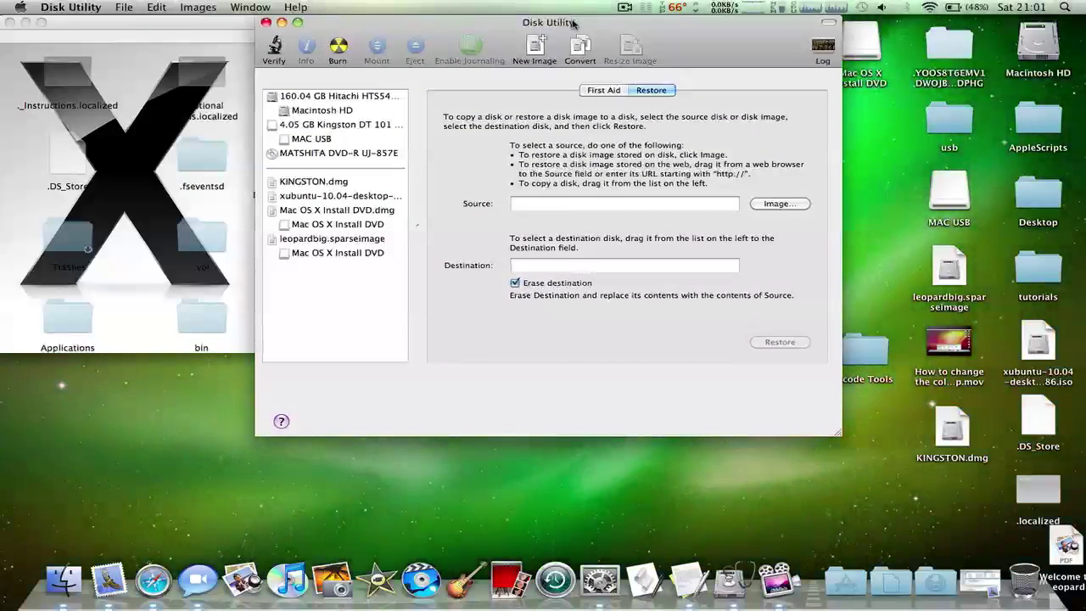
Step: Check the install DVD's Finder window, then return to Disk Utility's Restore source field
left_click(3, 180)
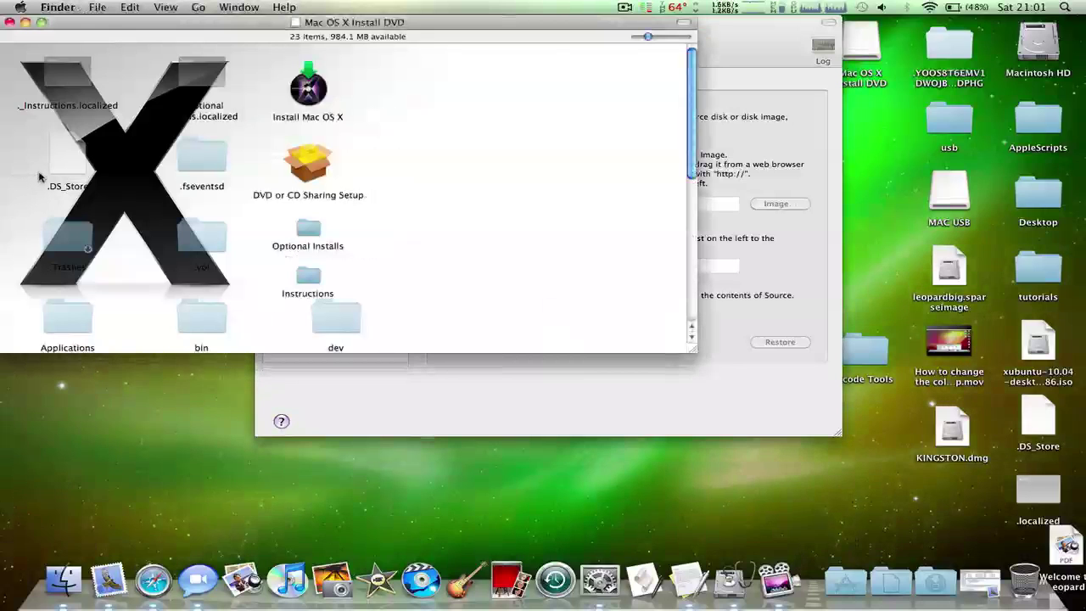
left_click(3, 176)
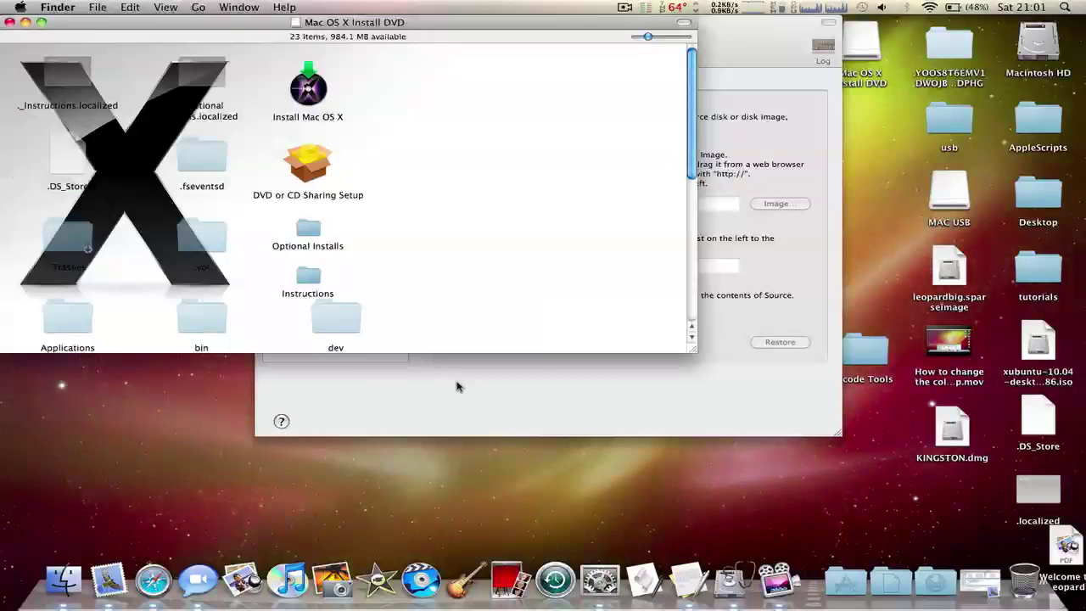
left_click(564, 382)
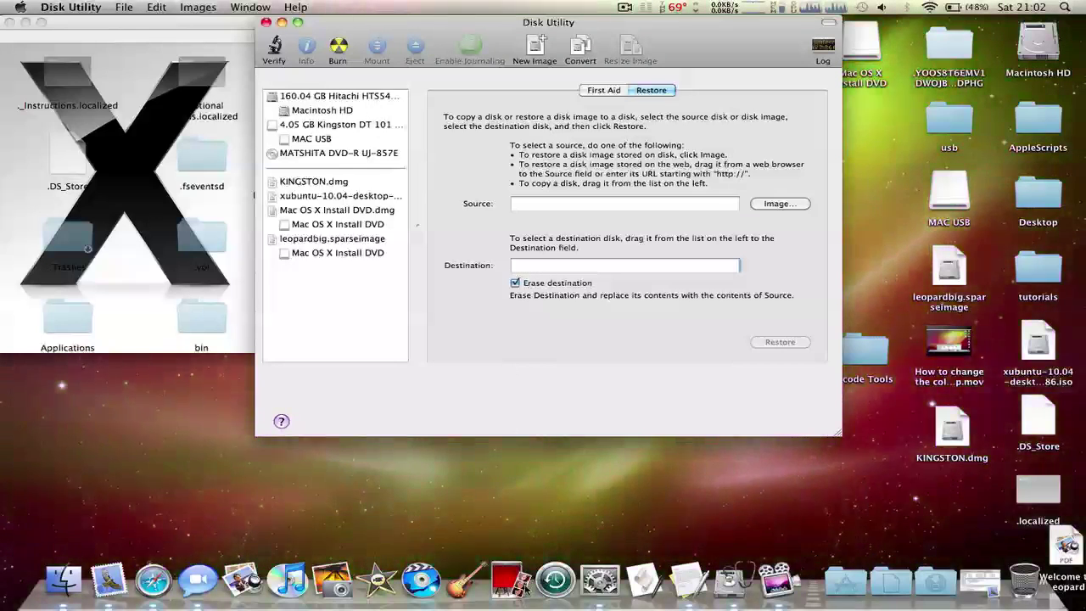
right_click(518, 585)
left_click(461, 526)
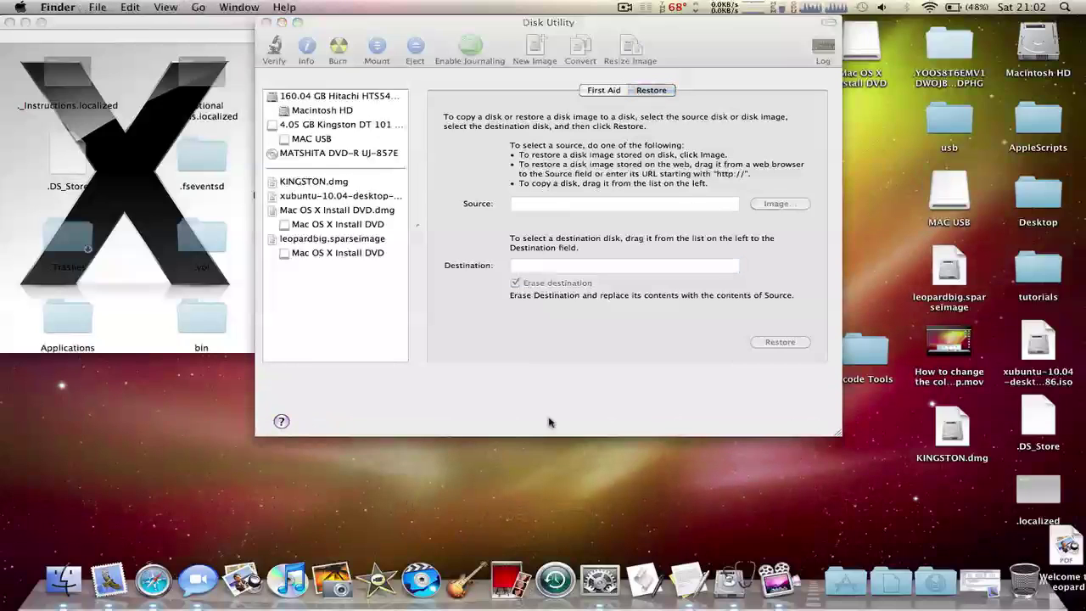
left_click(583, 390)
left_click(592, 202)
left_click(581, 265)
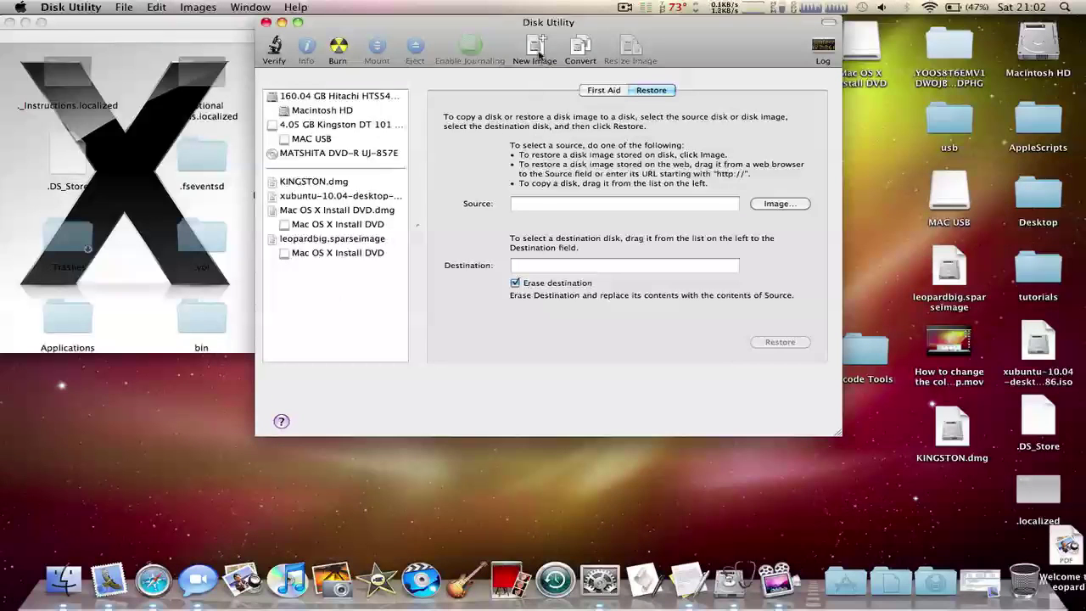
Step: Start a new 8.3 GB (DVD+R DL) sparse disk image, then cancel it
left_click(539, 54)
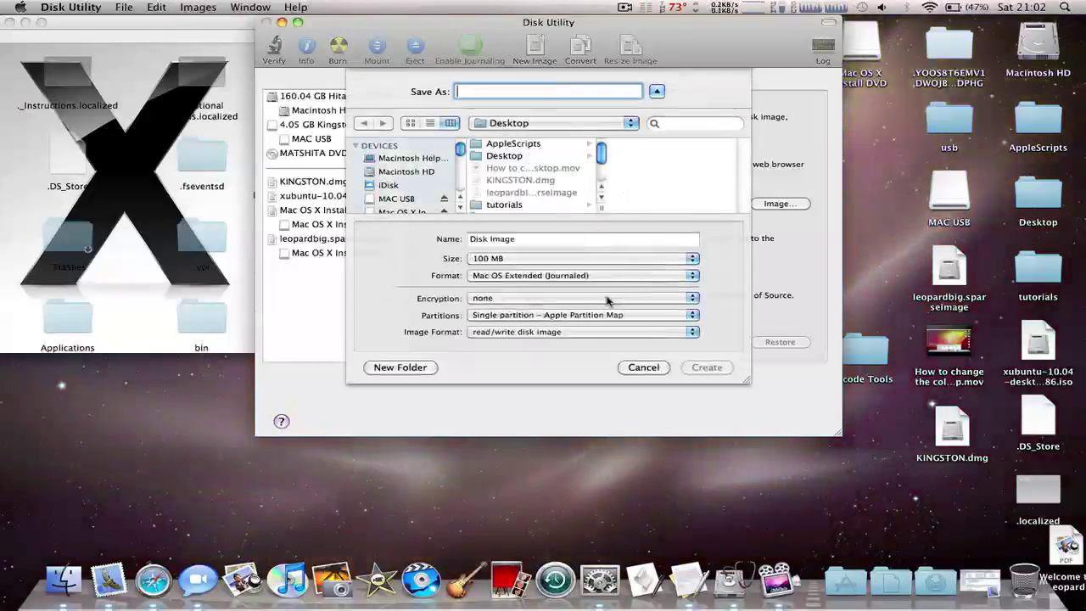
left_click(548, 259)
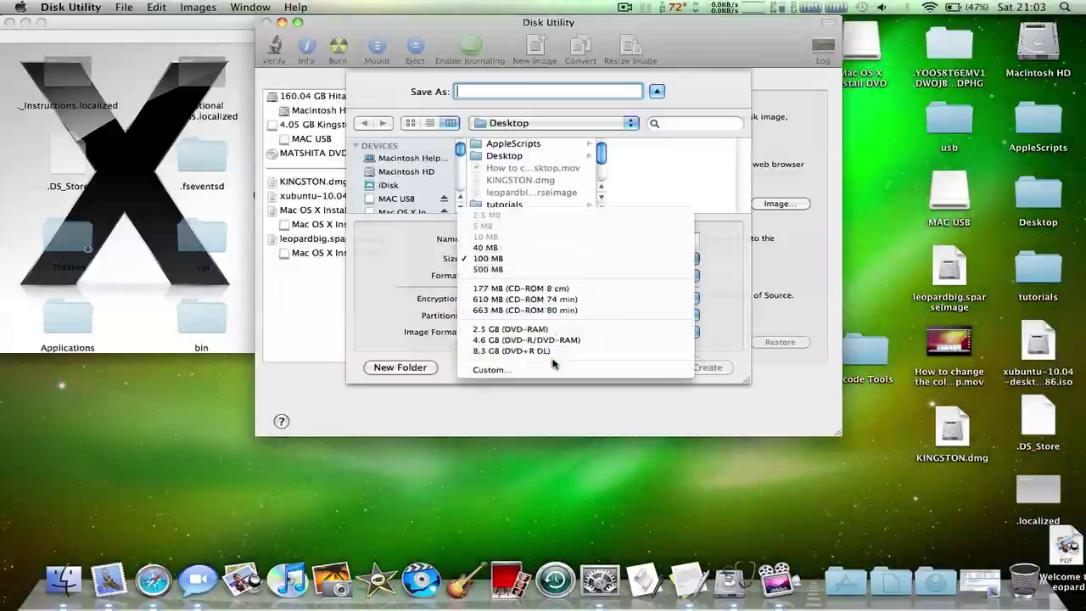
left_click(625, 351)
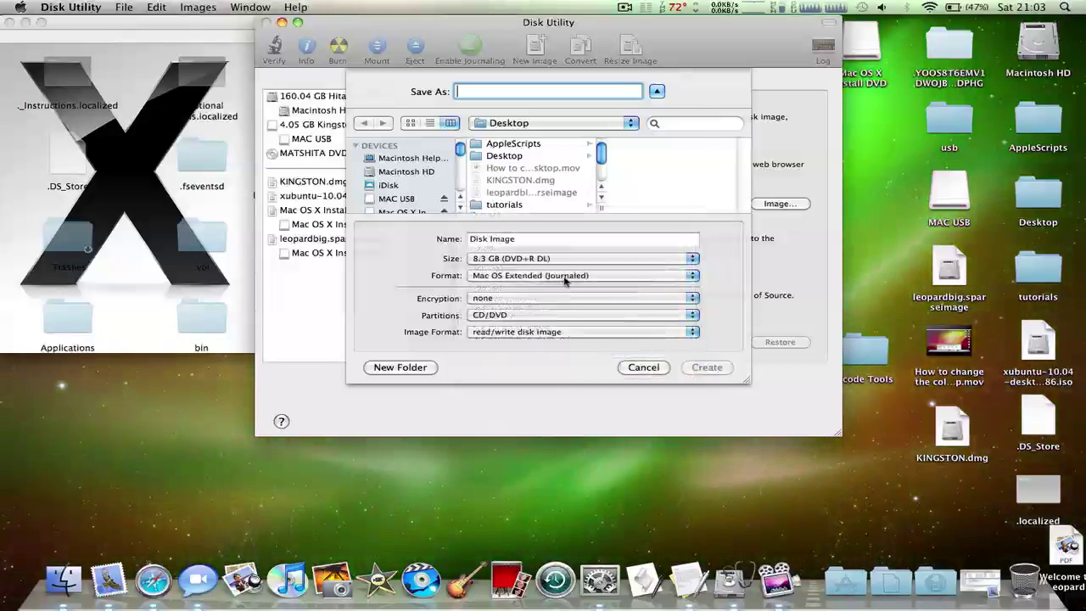
left_click(569, 332)
left_click(560, 363)
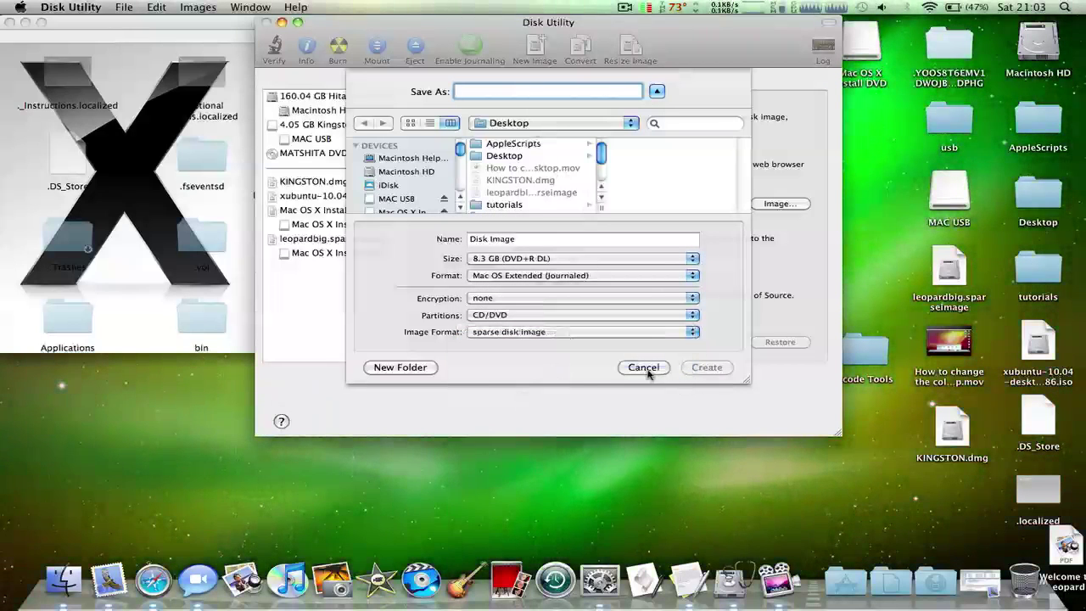
left_click(645, 368)
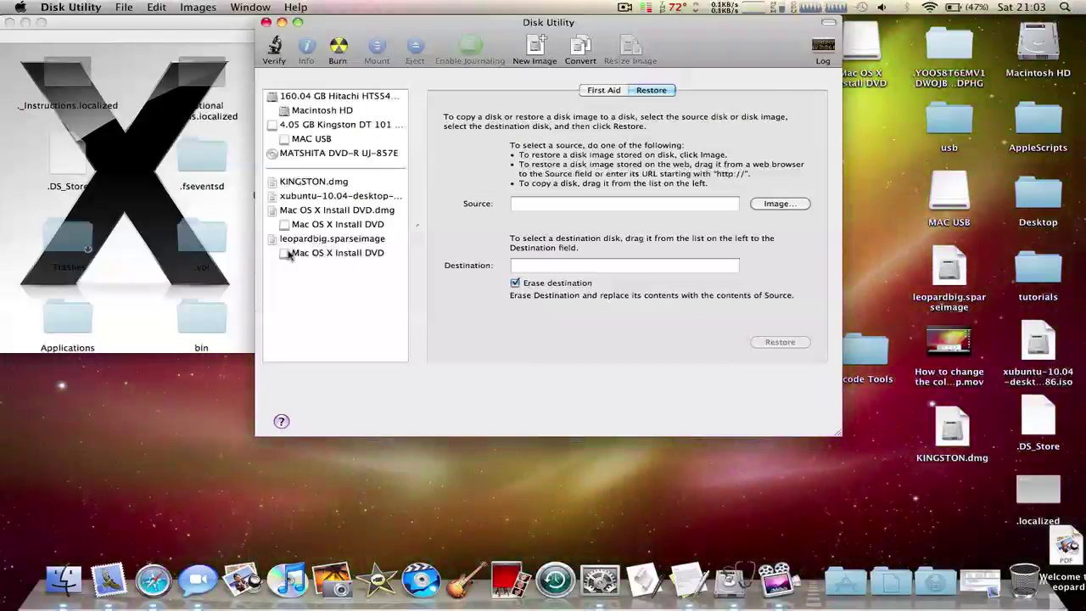
Step: Select the volume inside leopardbig.sparseimage, try the restore source field, then deselect it
left_click(308, 256)
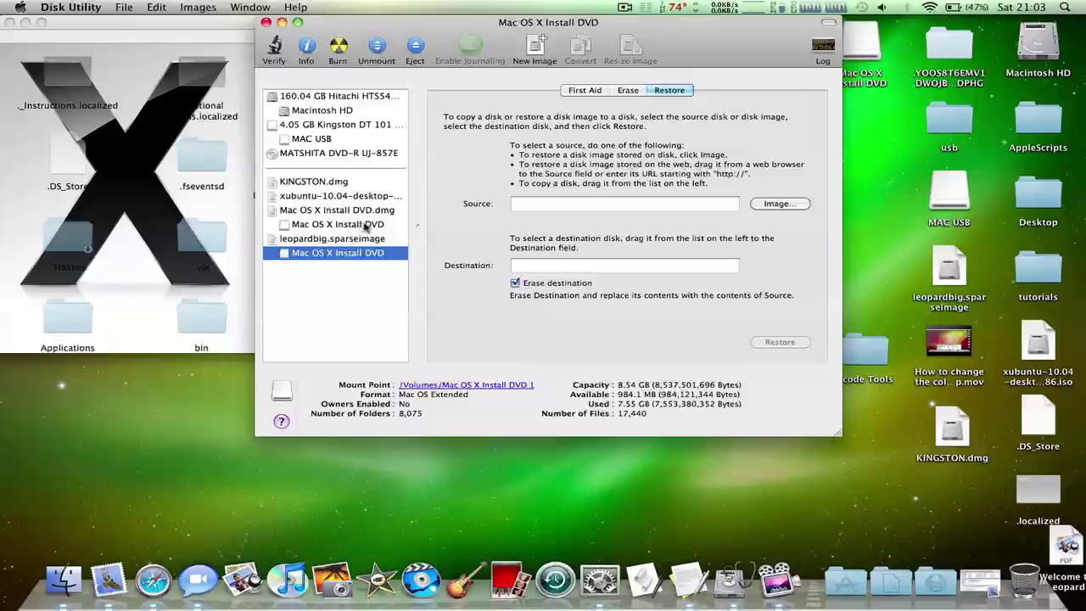
left_click(536, 205)
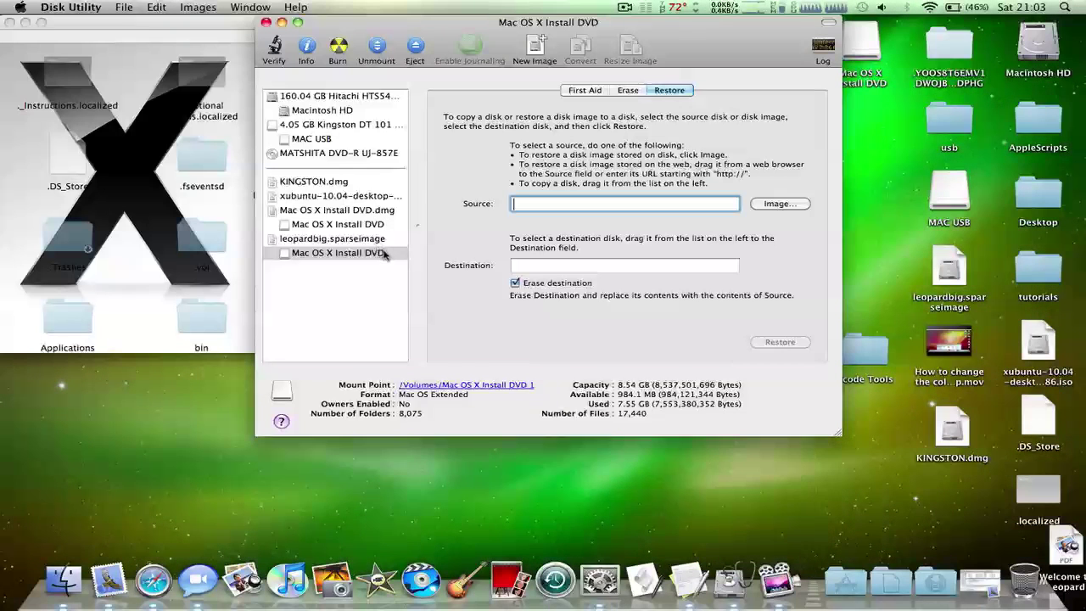
left_click(565, 268)
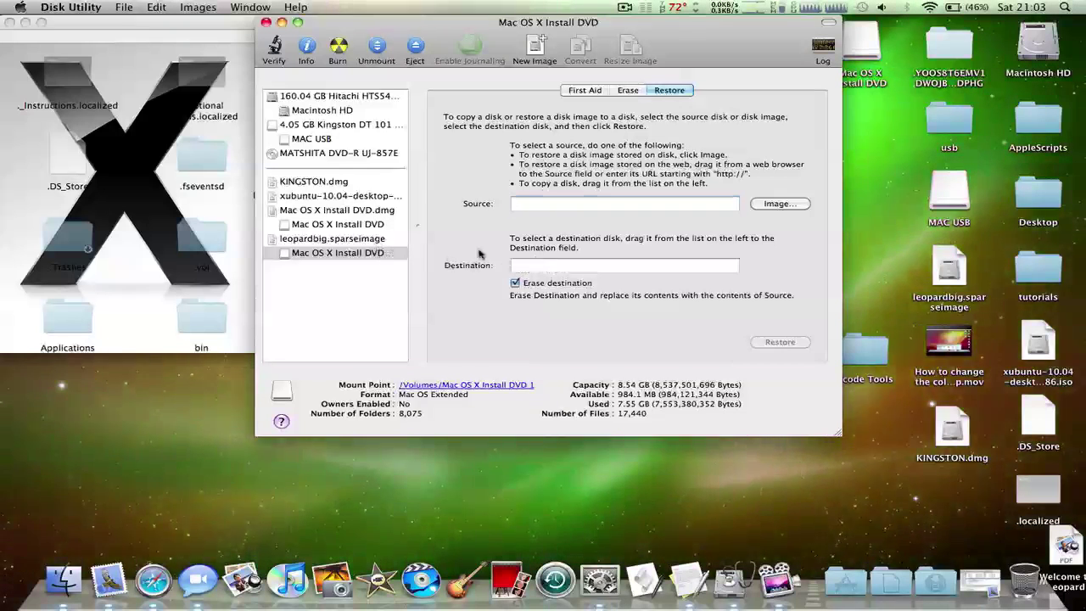
left_click(354, 296)
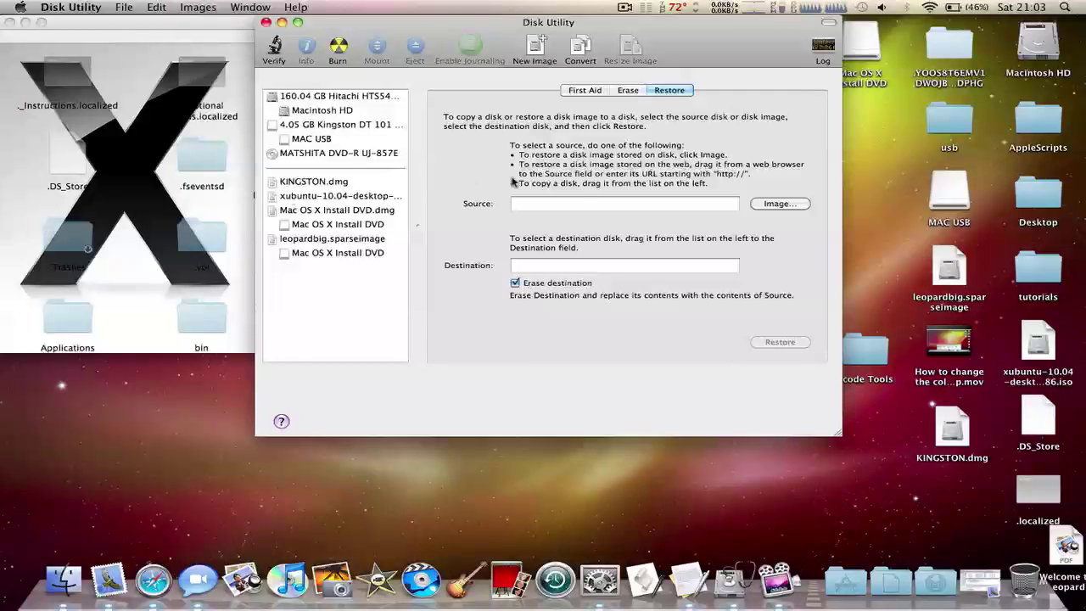
Step: Open Optional Installs on the install DVD and move the Xcode Tools folder to the Trash
left_click(3, 206)
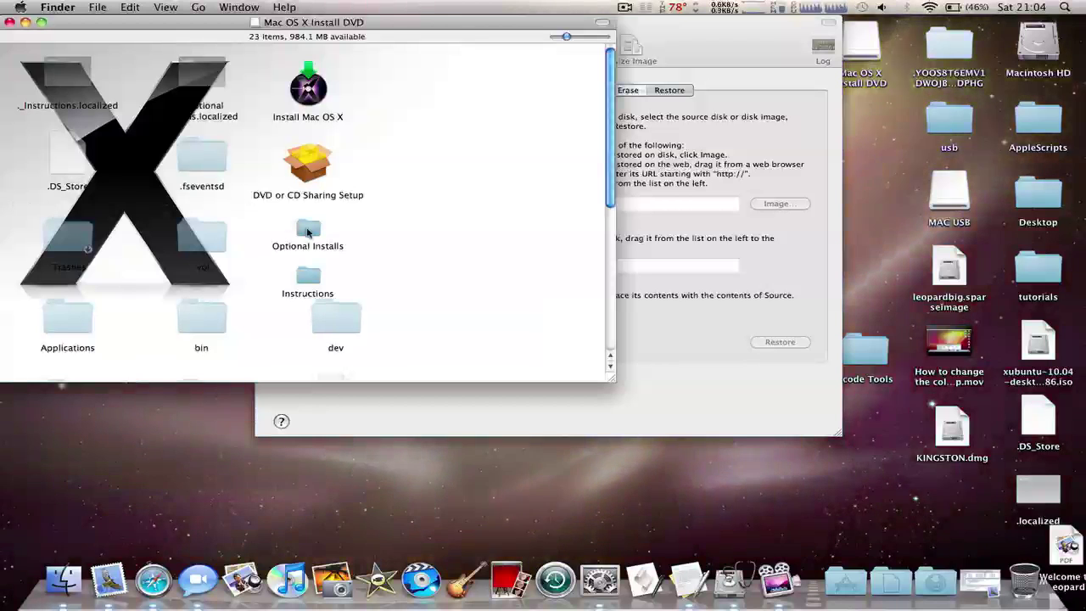
double_click(308, 229)
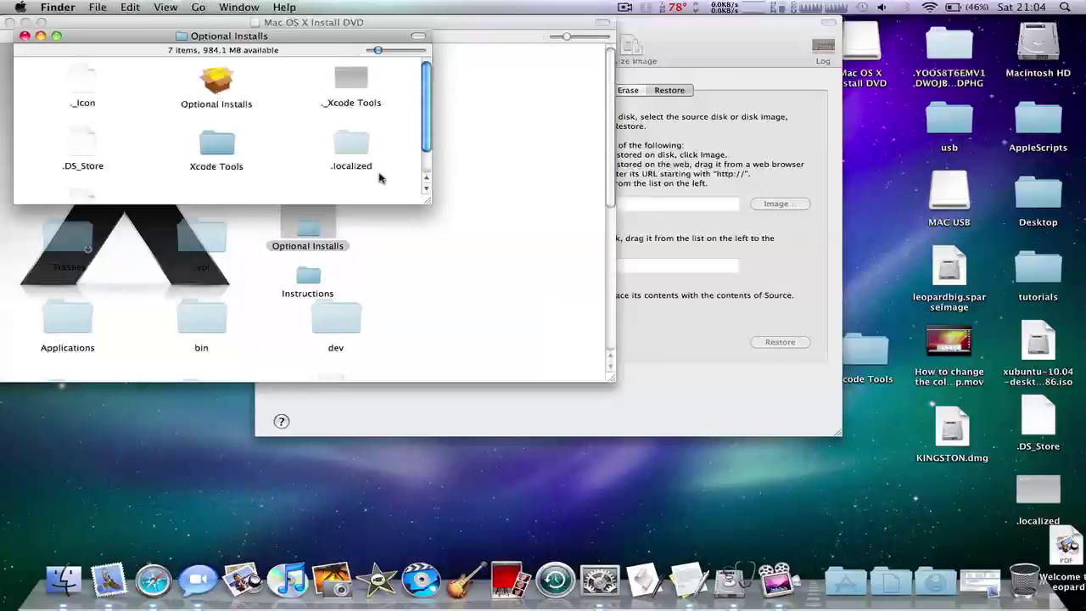
left_click_drag(429, 202, 507, 268)
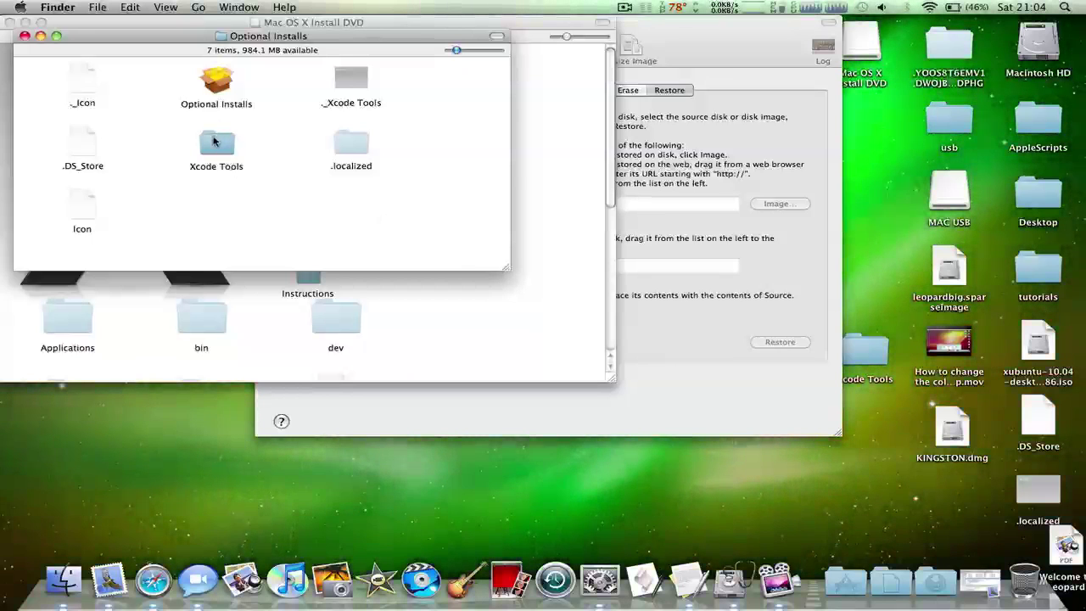
left_click(214, 142)
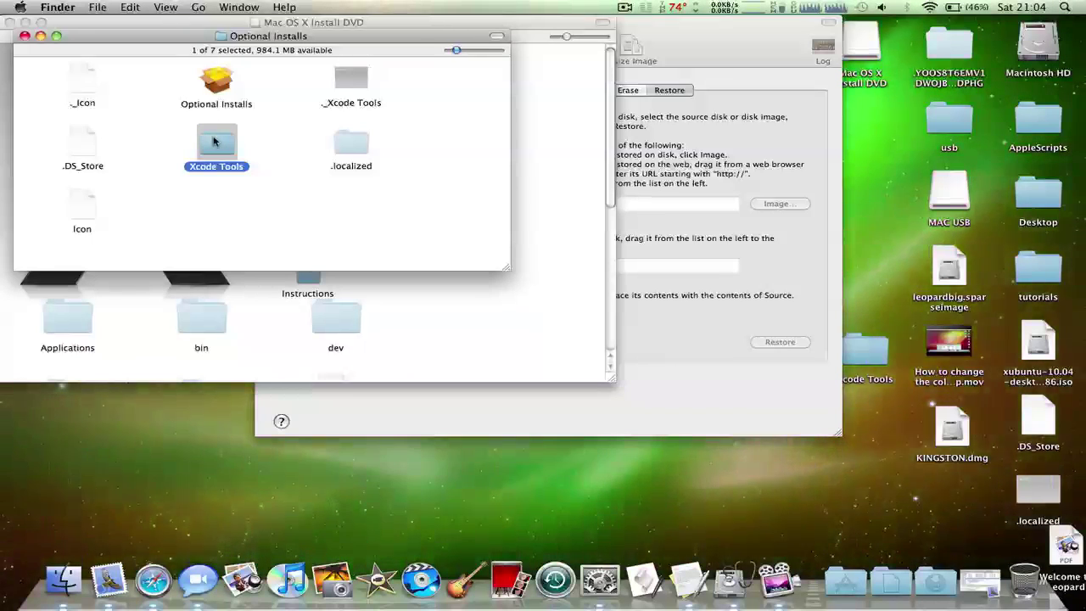
double_click(214, 141)
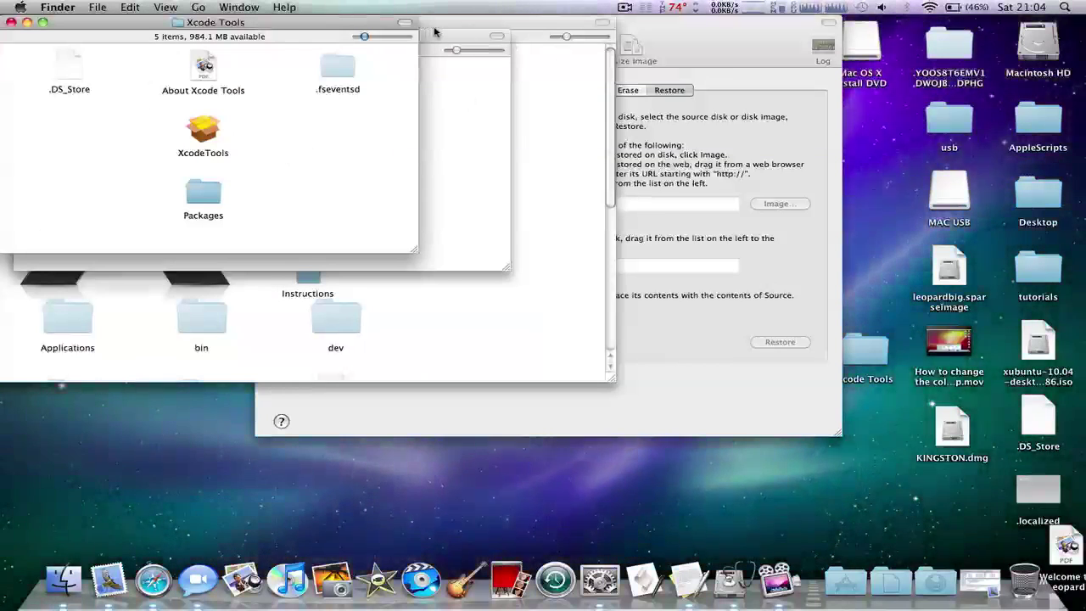
key("super+w")
key("super+BackSpace")
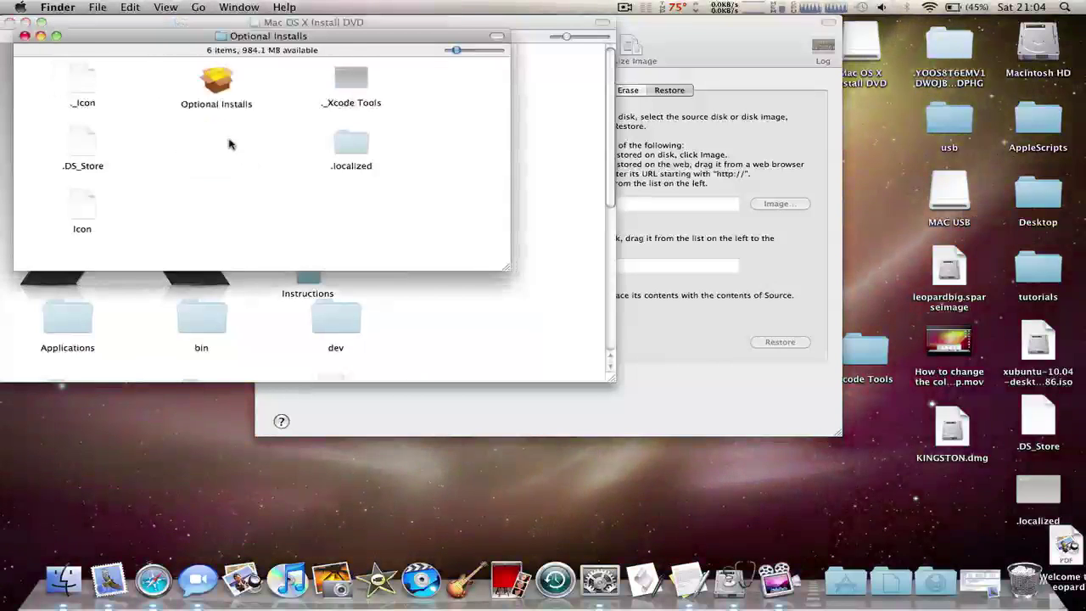
left_click(222, 109)
key("super+w")
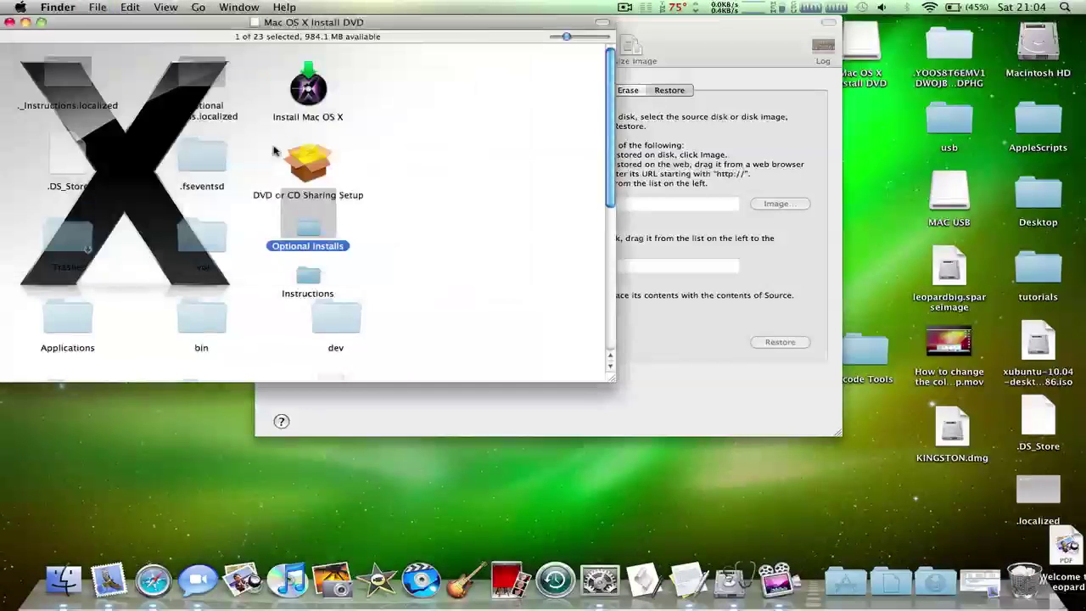
left_click(397, 245)
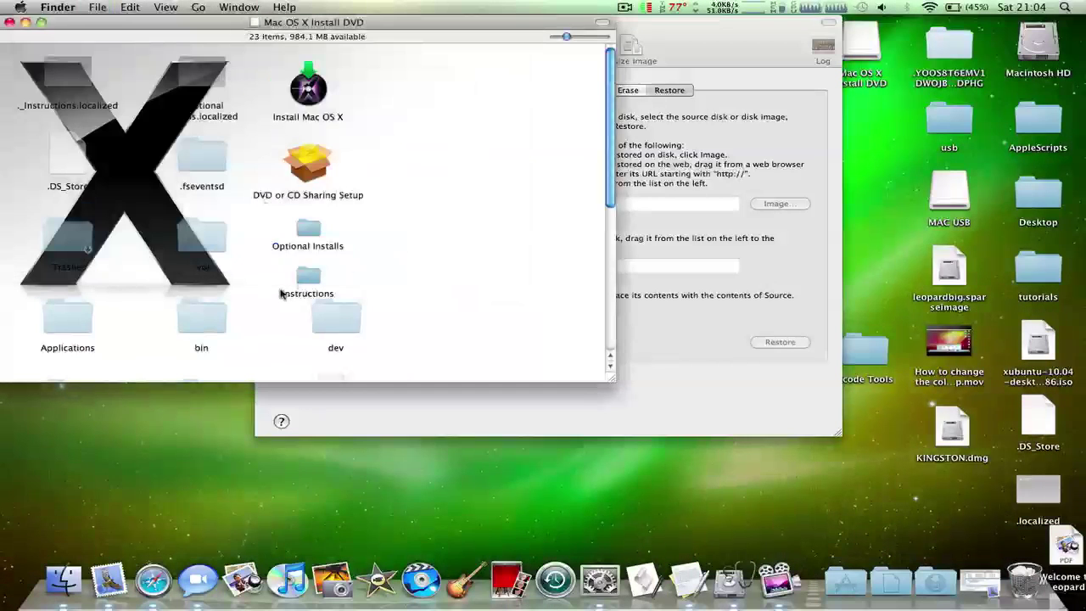
Step: Show the DVD window's toolbar, try Go to Folder with /volumes/, then open System
scroll(285, 294, "down", 5)
scroll(280, 294, "down", 7)
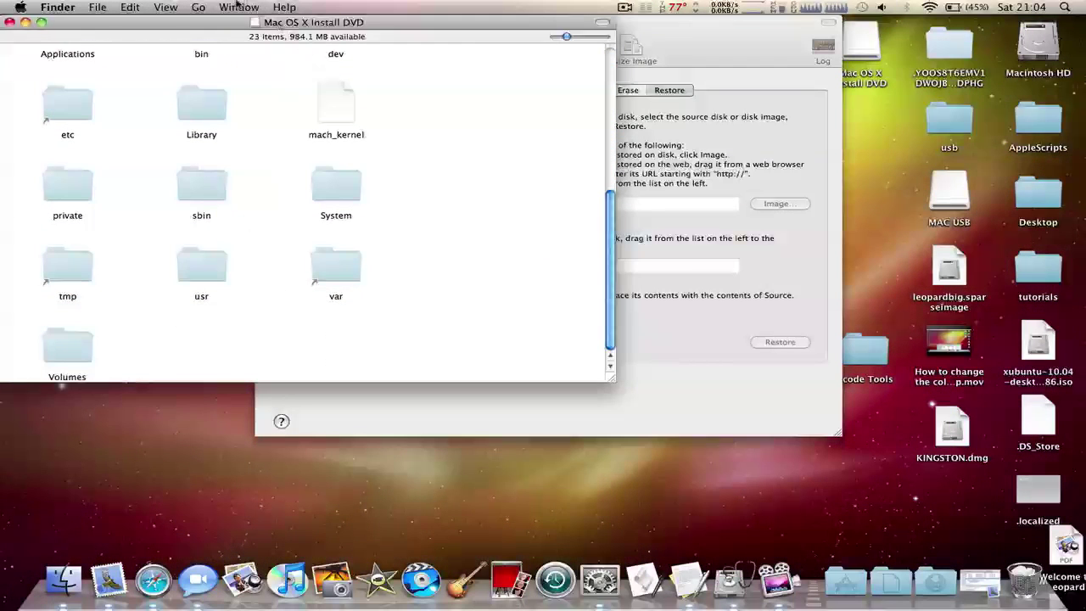
key("alt+super+t")
left_click(198, 6)
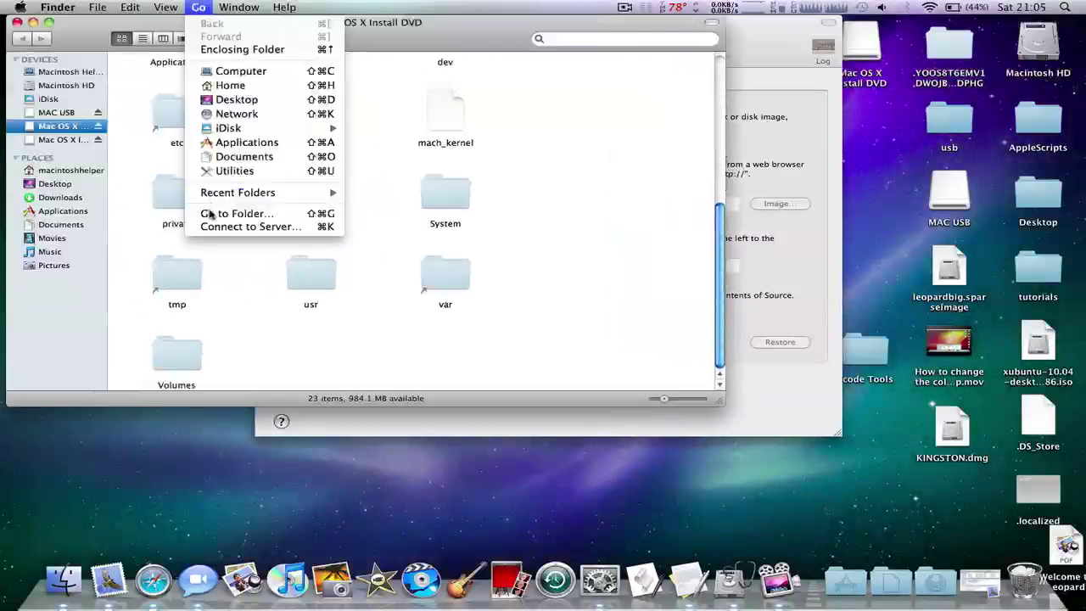
left_click(209, 214)
type("/volumes")
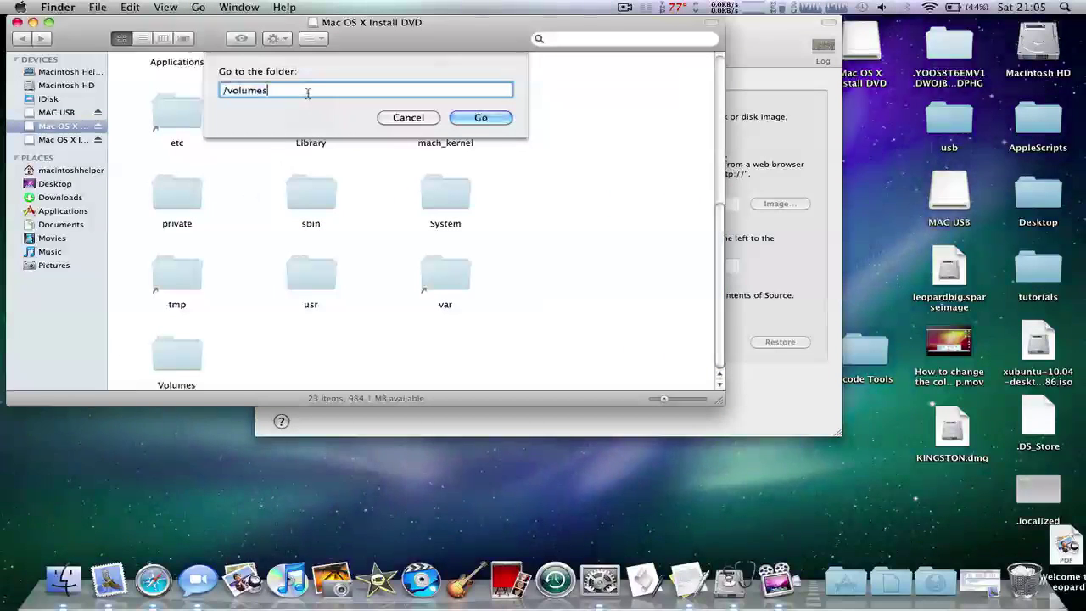
type("/")
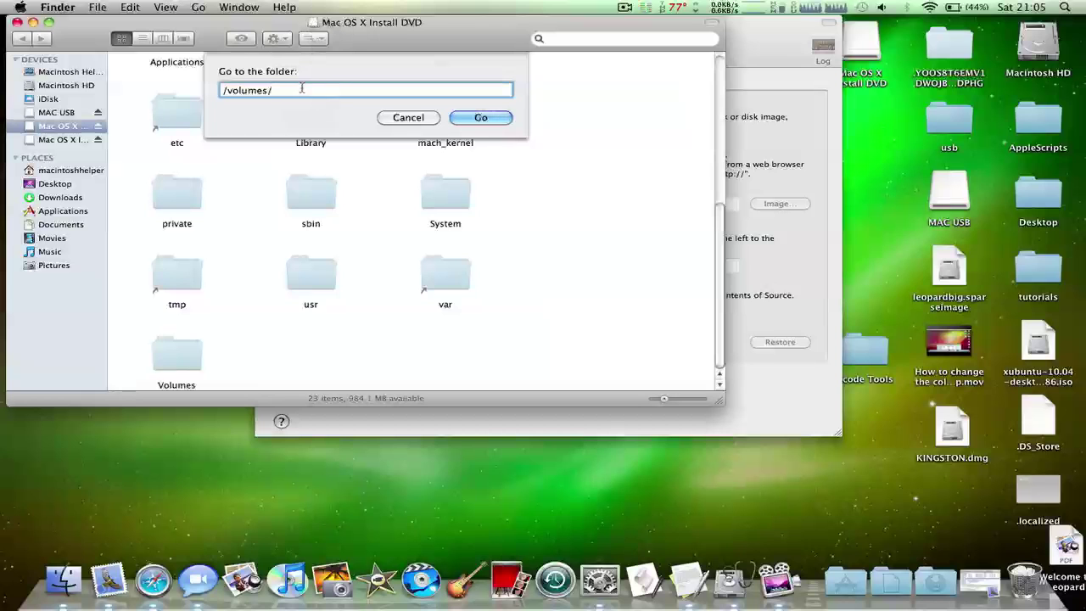
left_click(408, 118)
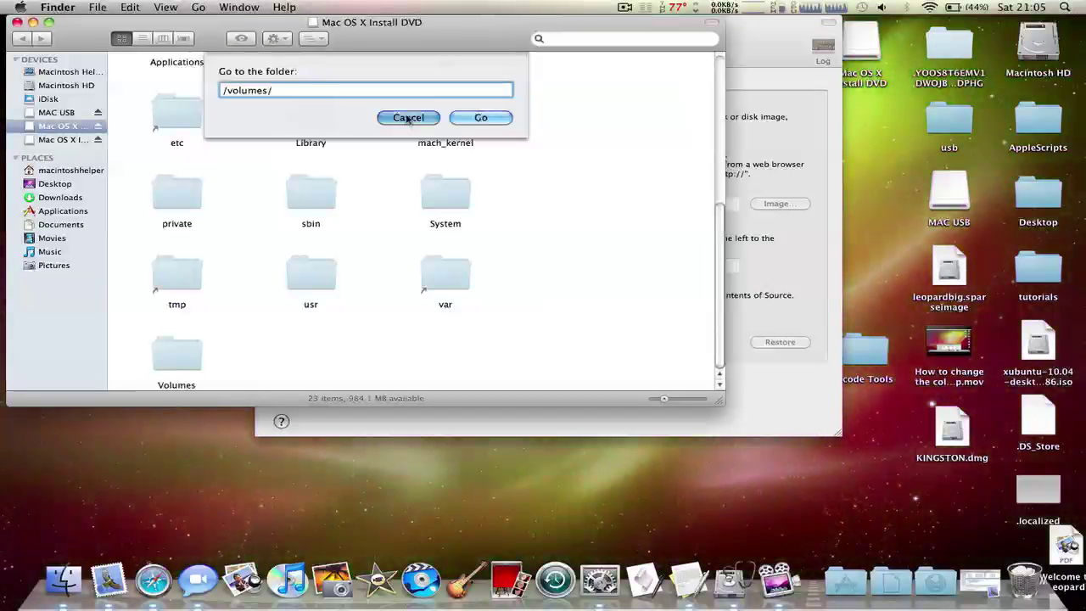
double_click(448, 190)
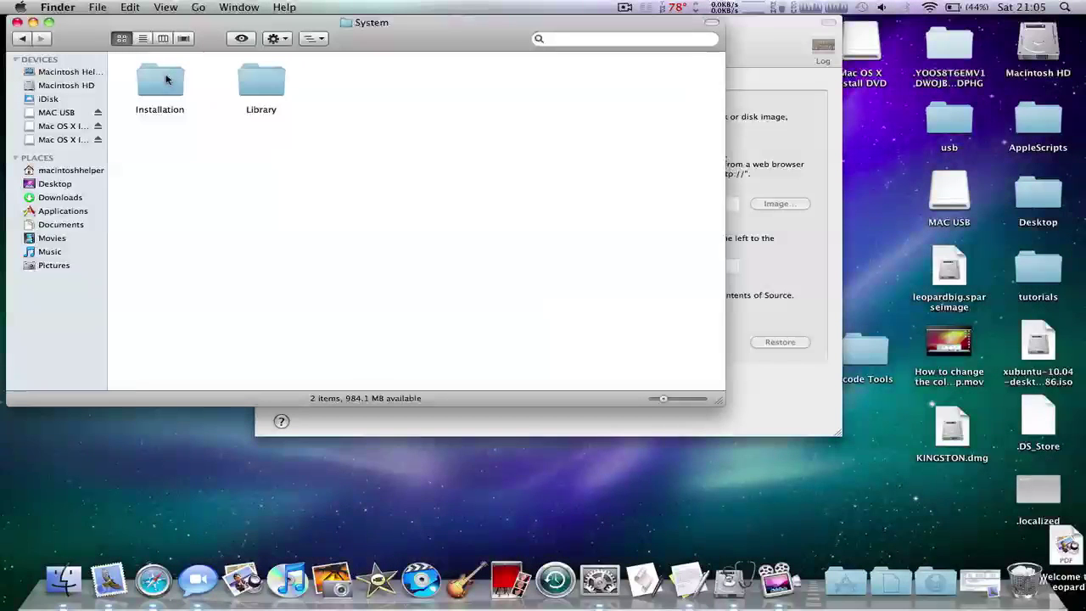
Step: Open Installation > Packages and select the printer, language and X11User packages
double_click(161, 82)
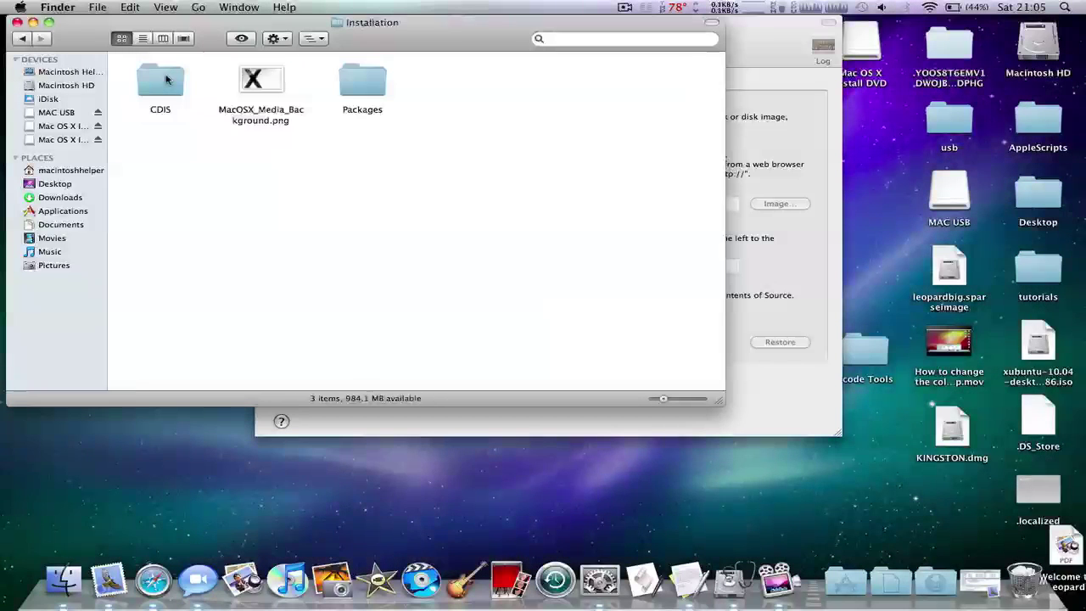
double_click(350, 74)
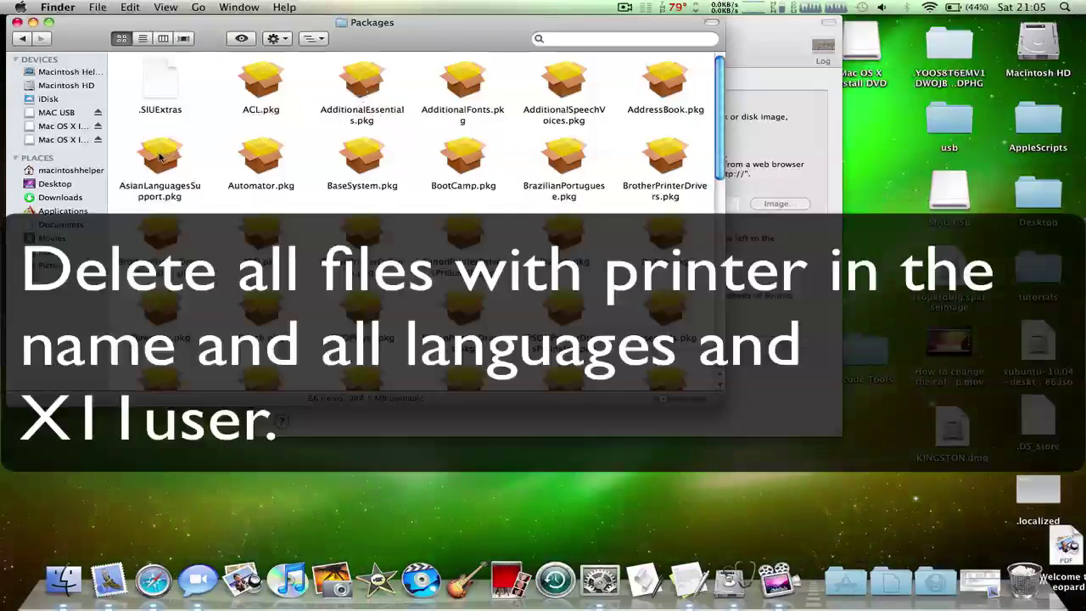
left_click(161, 156)
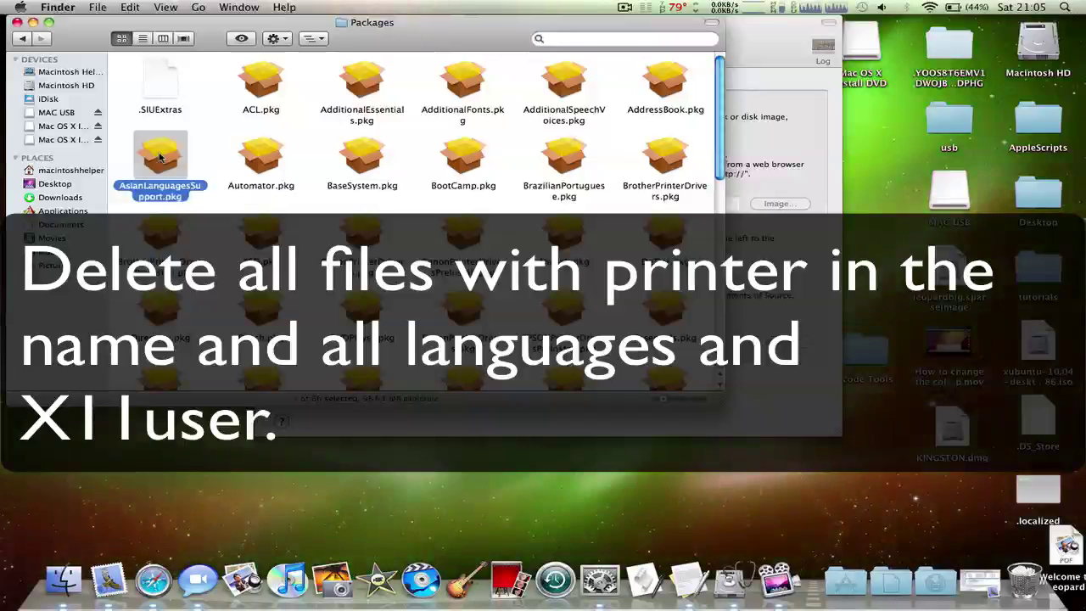
left_click(497, 174)
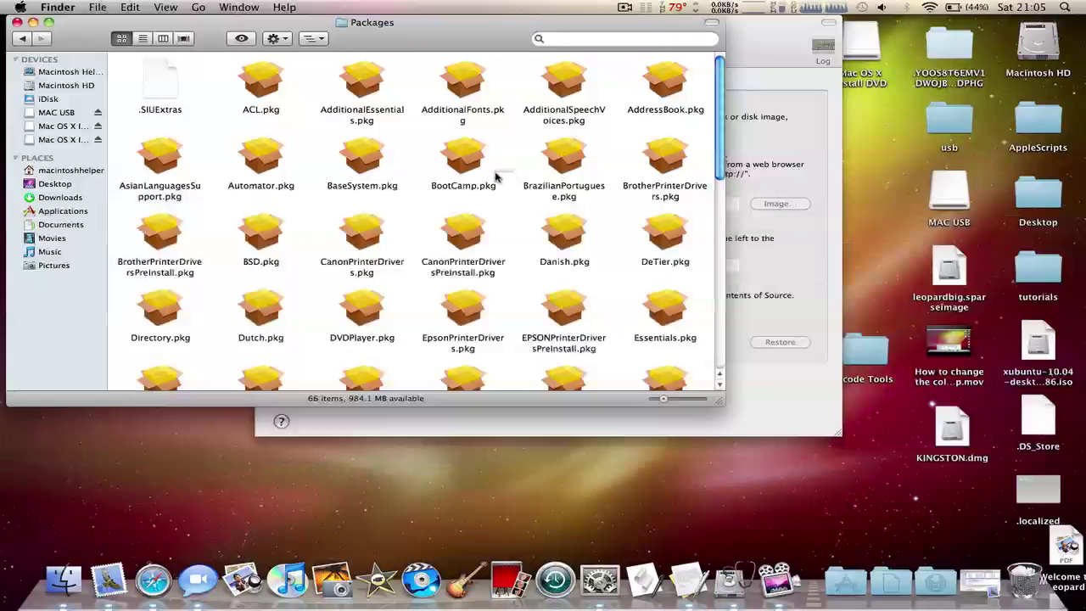
left_click(498, 187)
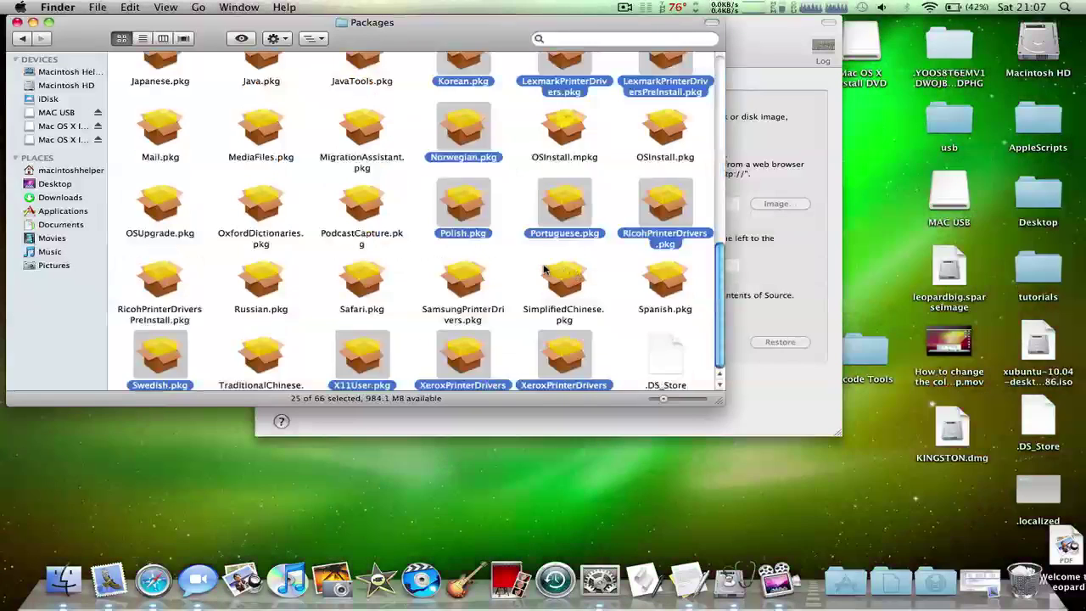
left_click(665, 280, "super")
left_click(159, 280, "super")
left_click(463, 280, "super")
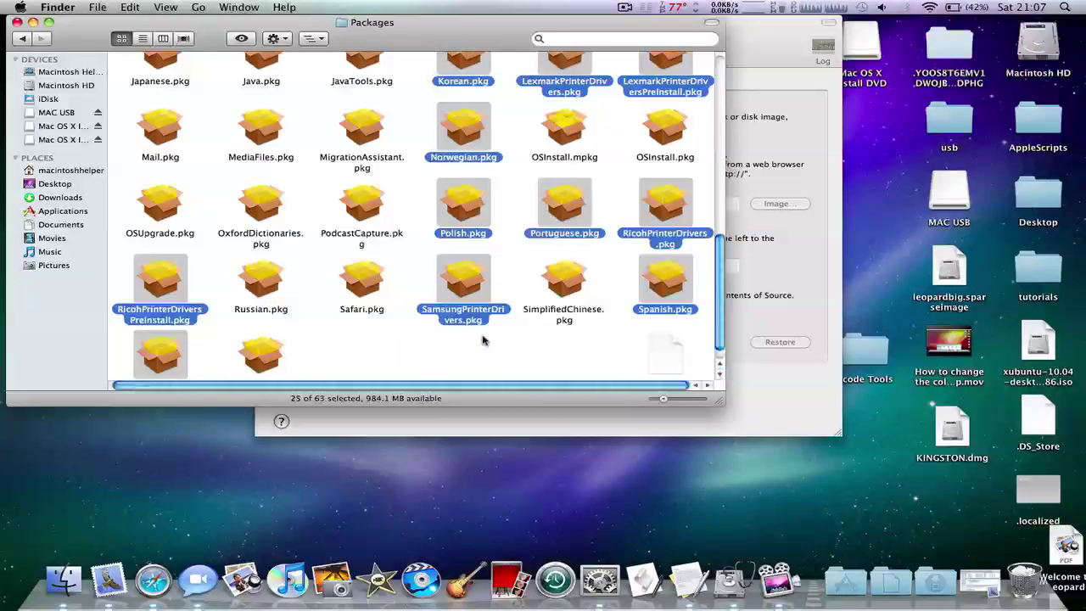
Step: Trash the selected packages and permanently empty the Trash
key("super+BackSpace")
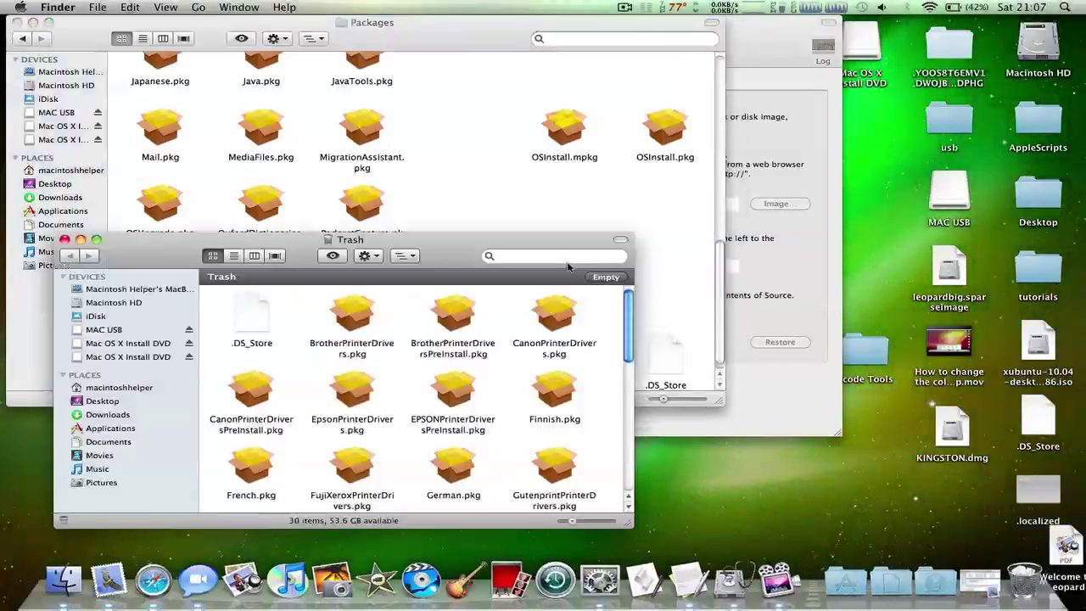
left_click(606, 277)
key("Return")
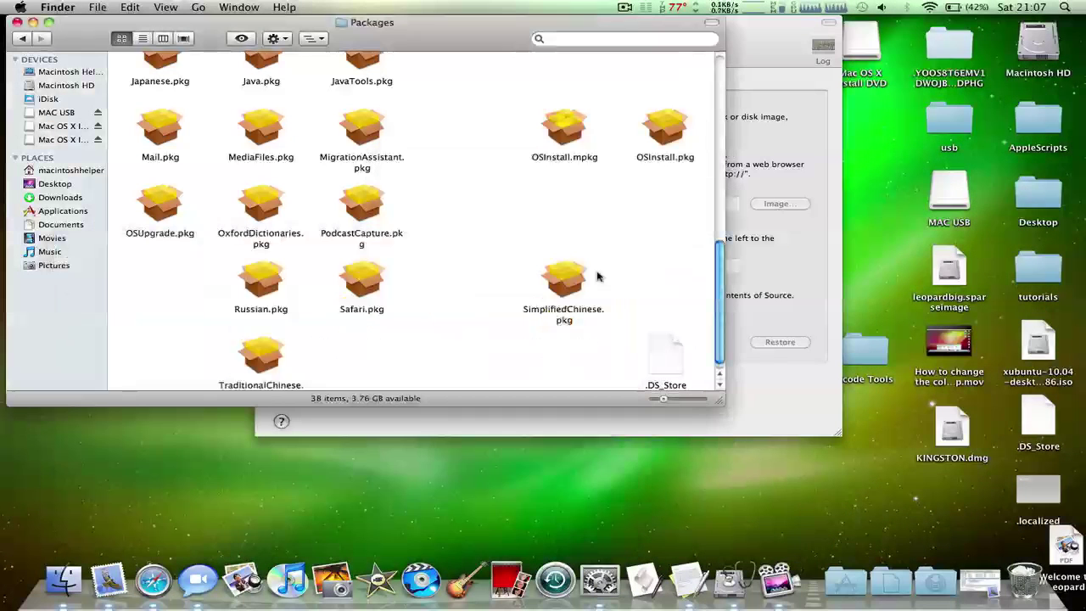
Step: Trash the Welcome to Leopard and Installation Instructions PDFs from the DVD's Instructions folder
right_click(519, 266)
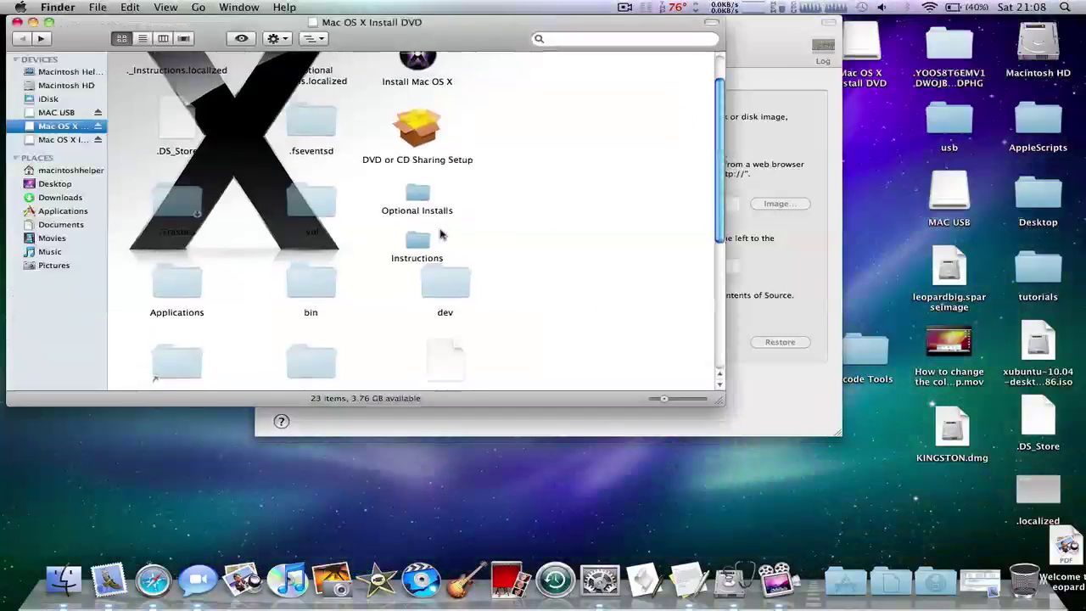
double_click(417, 248)
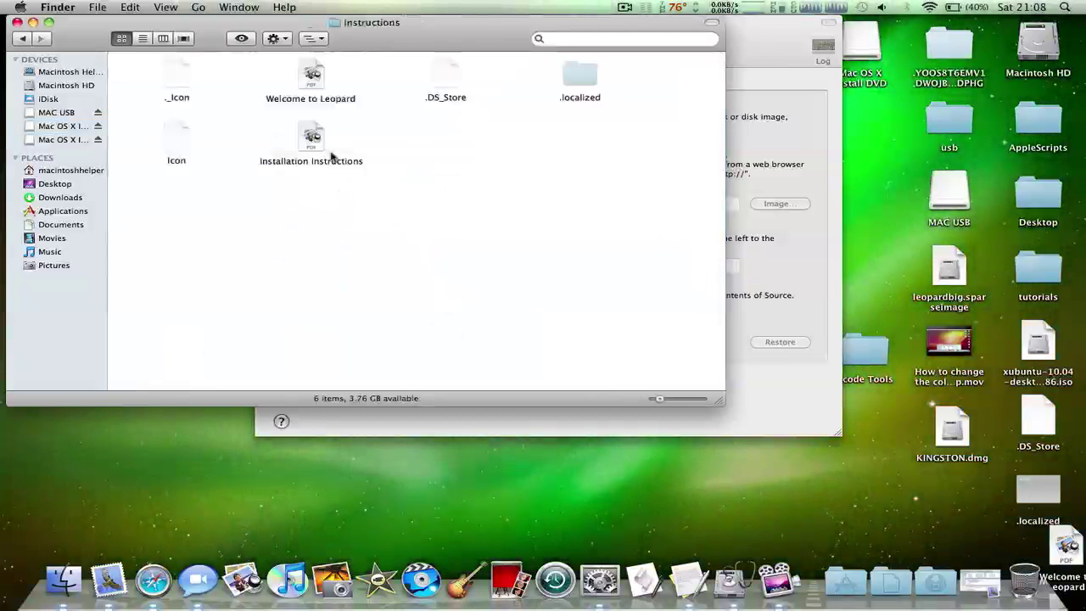
left_click(311, 74)
key("space")
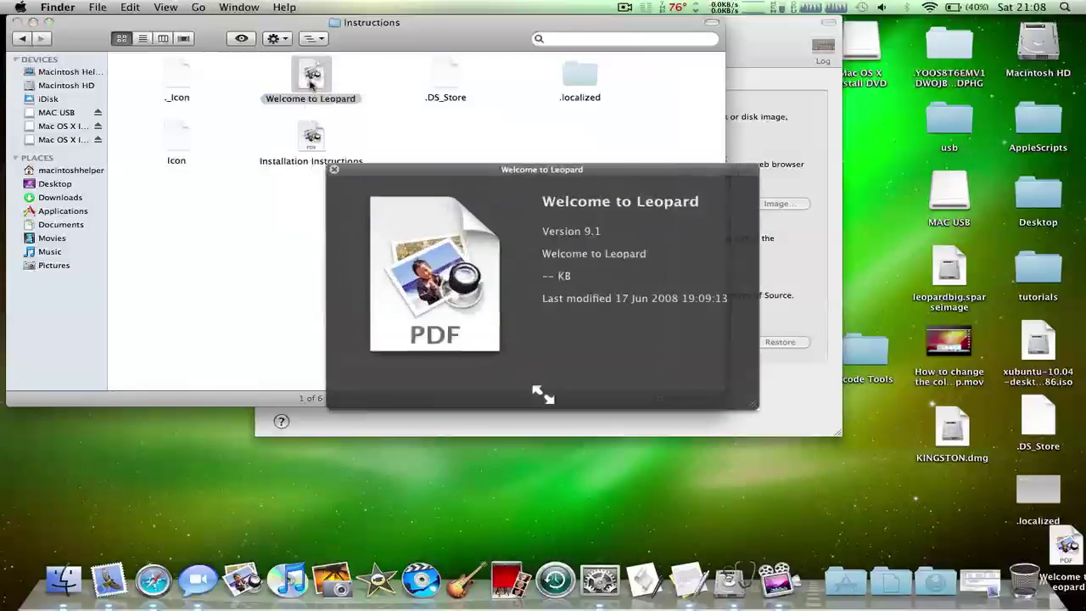
key("space")
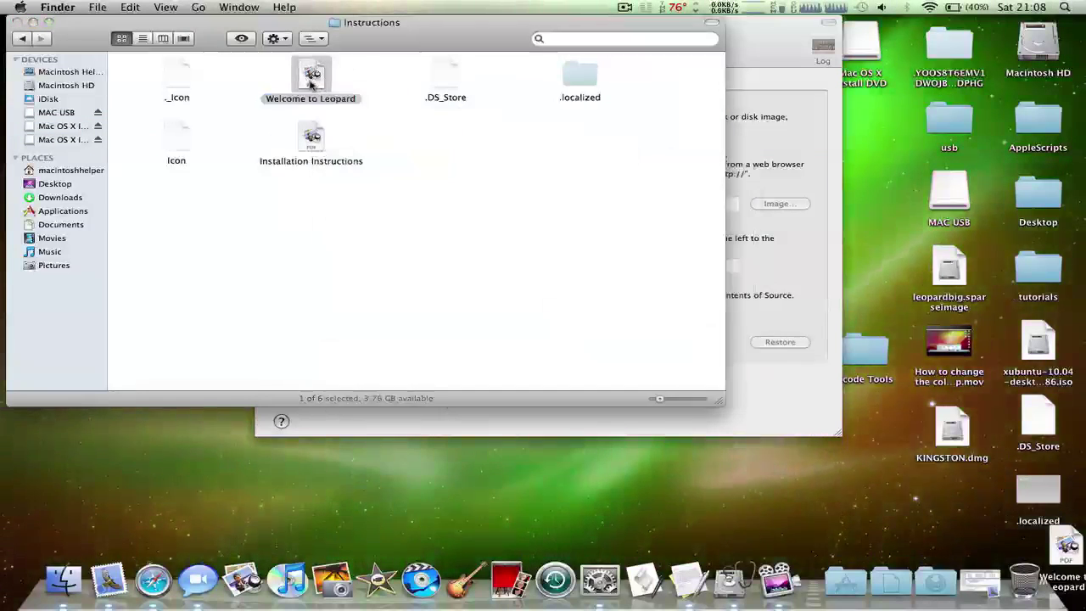
key("super+BackSpace")
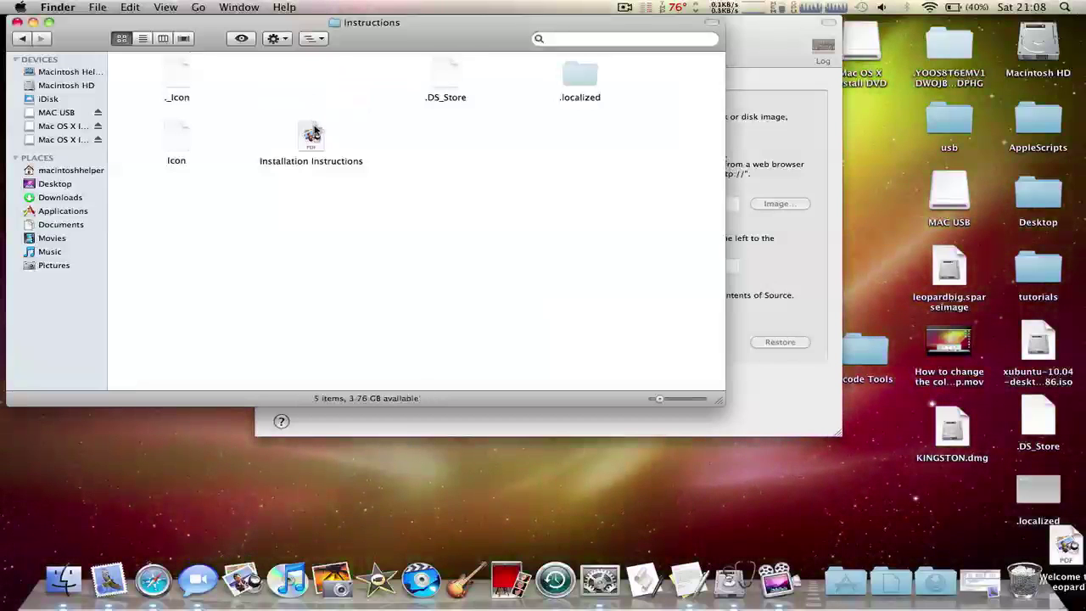
left_click(313, 136)
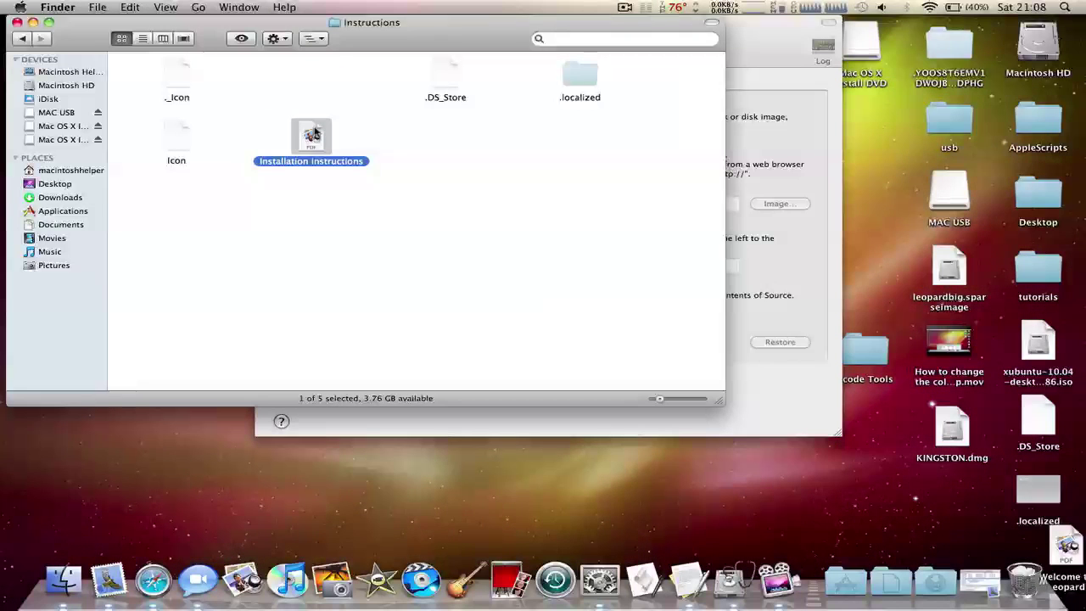
key("super+BackSpace")
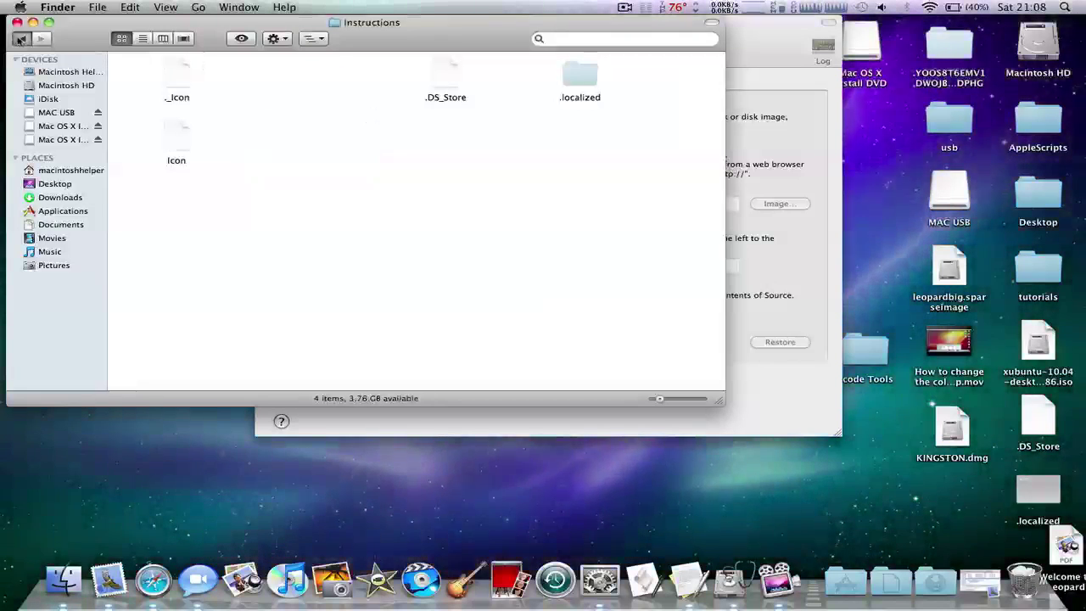
Step: Back at the DVD's top level, Quick Look the Instructions folder's size, then switch to Disk Utility
left_click(23, 38)
left_click(426, 227)
key("space")
key("space")
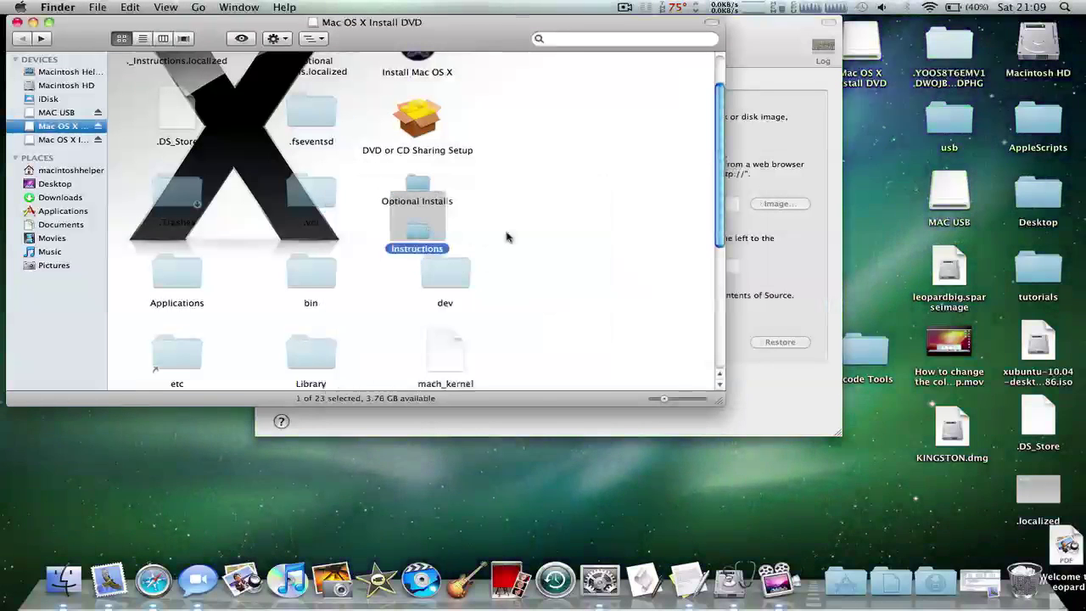
scroll(523, 237, "down", 2)
key("super+Tab")
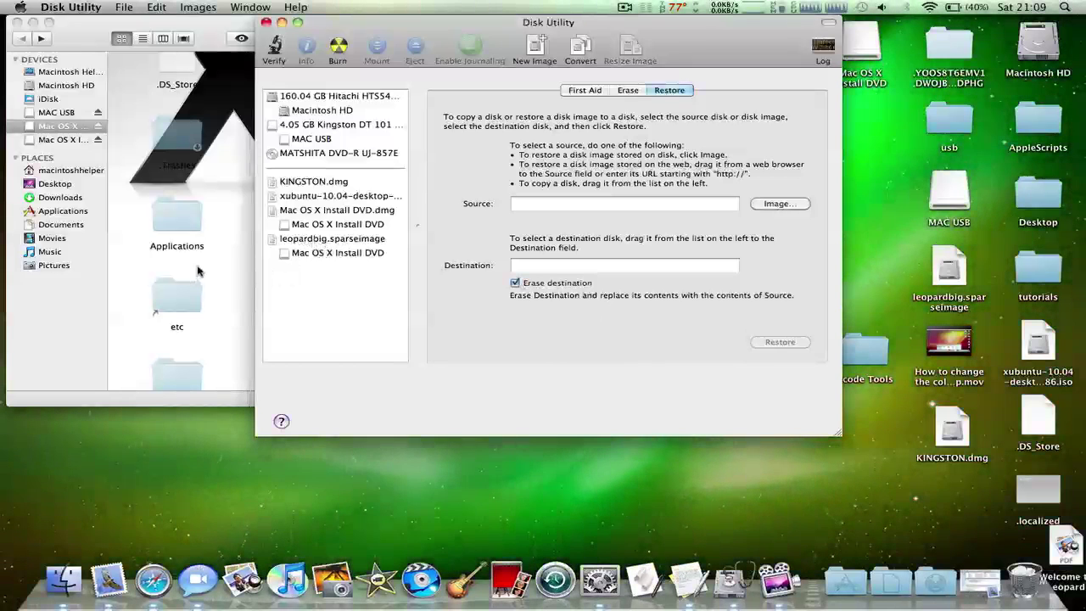
Step: Run First Aid's Verify Disk on the Mac OS X Install DVD volume, twice
left_click(312, 257)
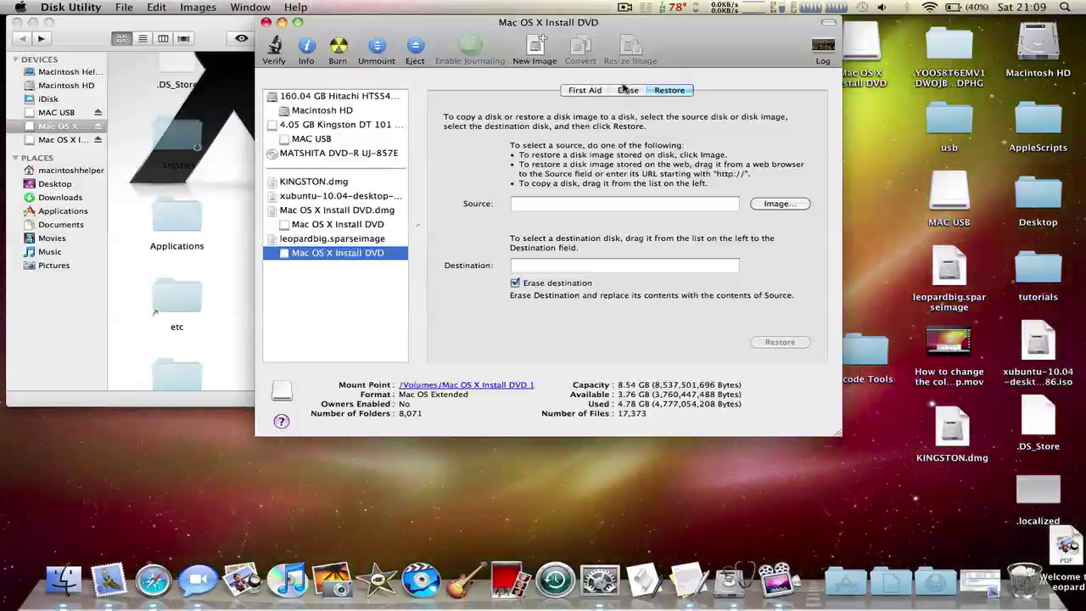
left_click(604, 90)
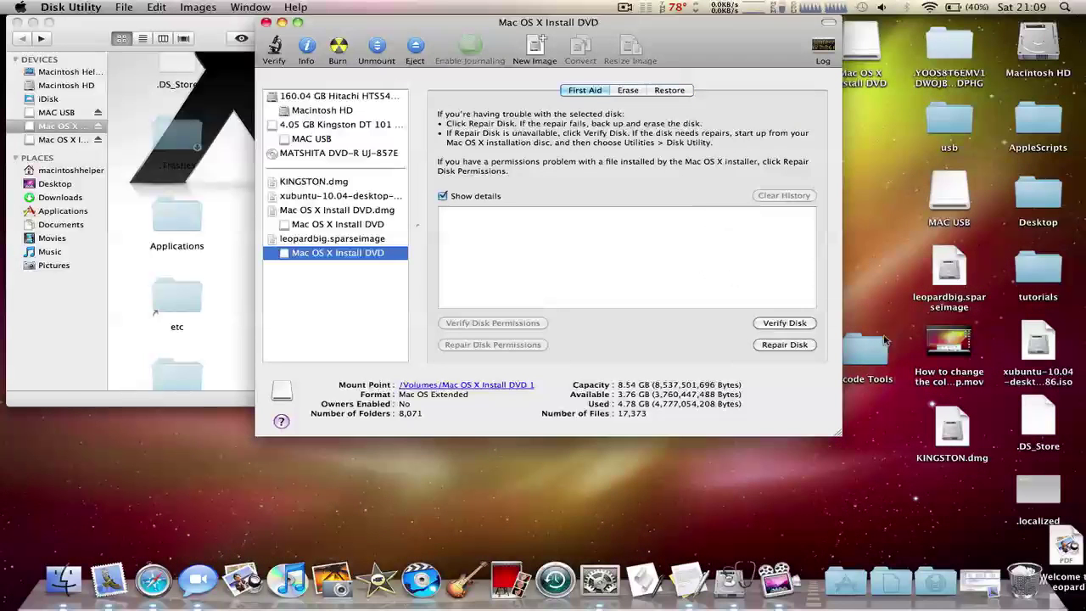
left_click(784, 323)
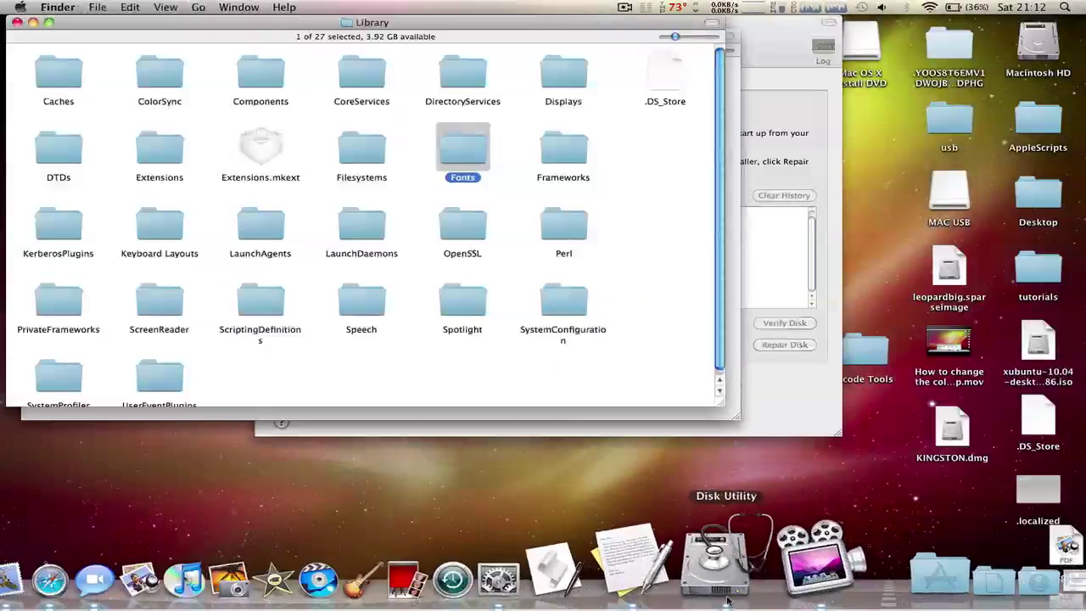
left_click(731, 580)
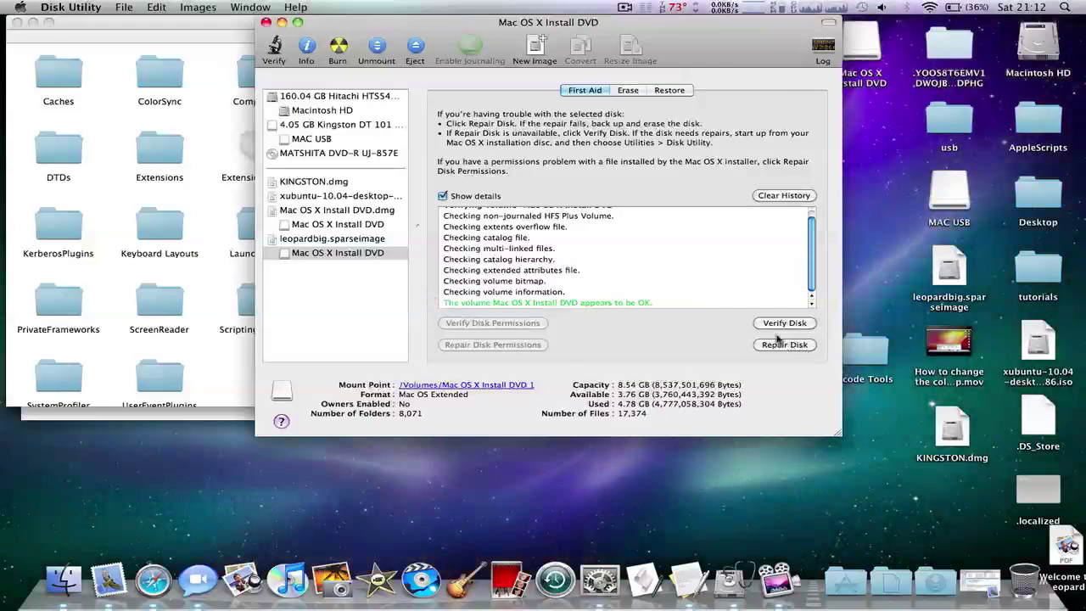
left_click(784, 322)
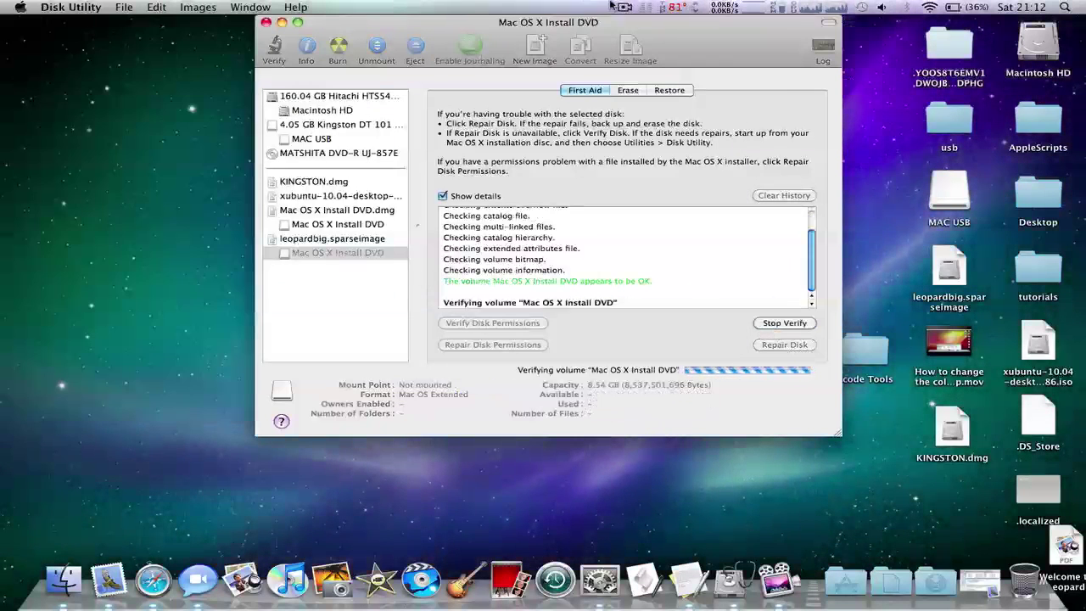
left_click(624, 7)
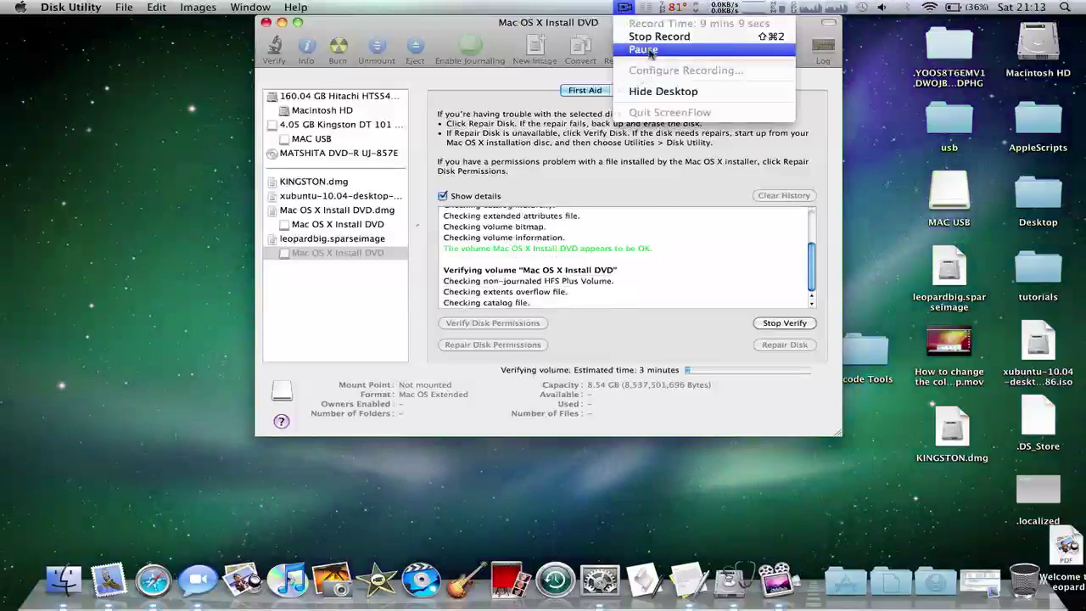
Step: Create a new image named burnthis, sized 4.6 GB (DVD-R/DVD-RAM), in sparse disk image format
left_click(650, 54)
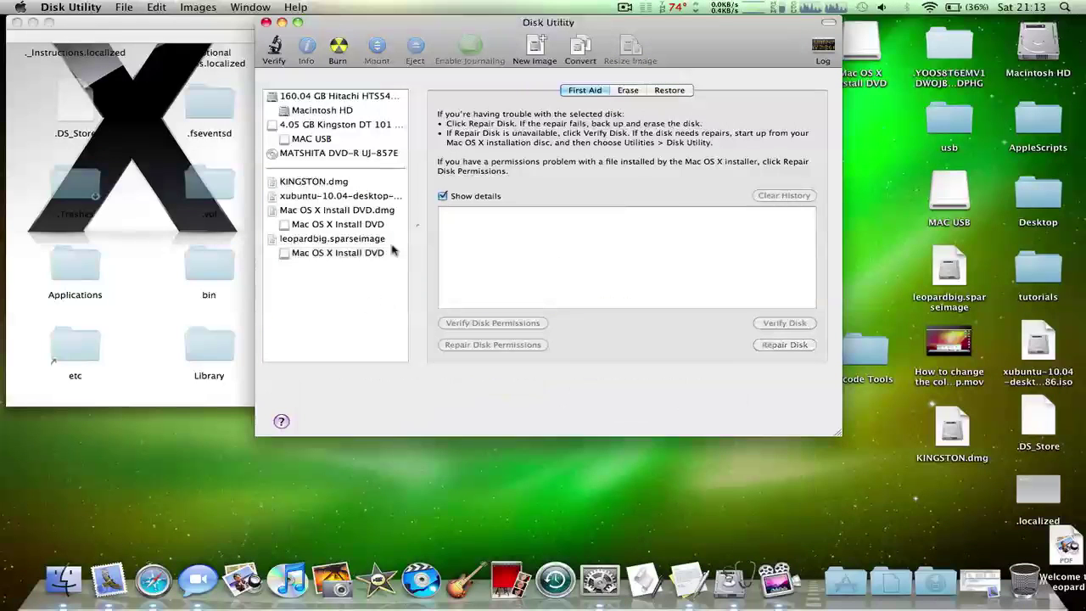
left_click(534, 46)
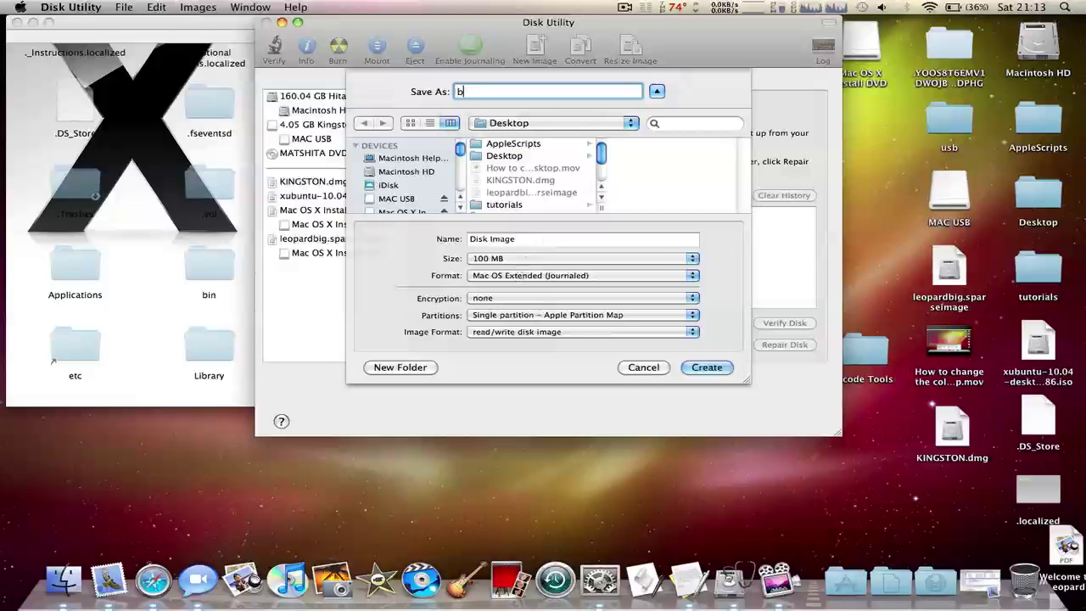
type("bru")
key("BackSpace")
key("BackSpace")
type("urnthis")
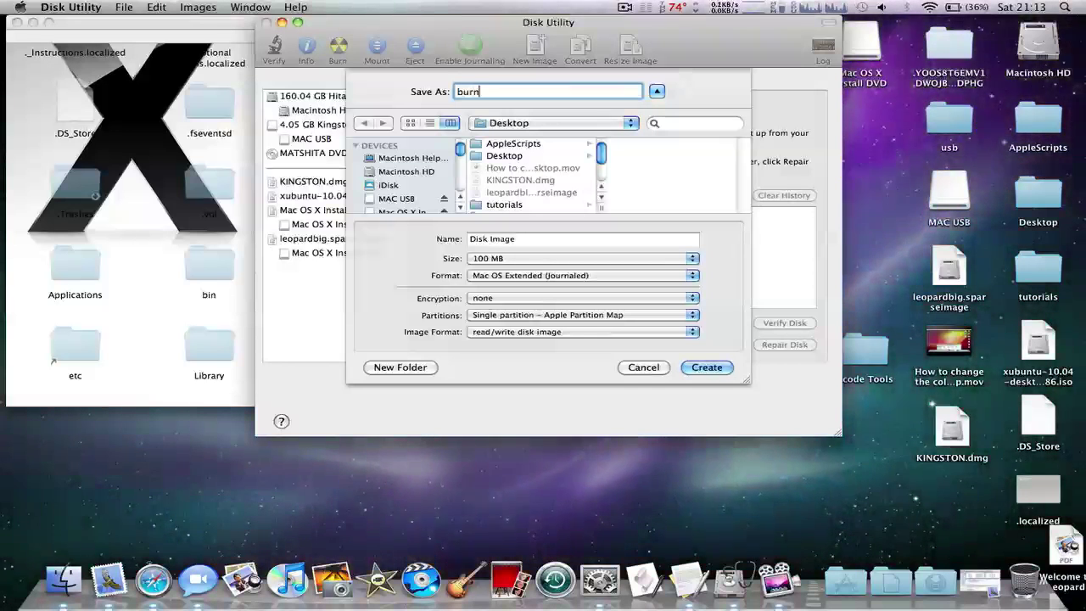
key("Tab")
left_click(526, 258)
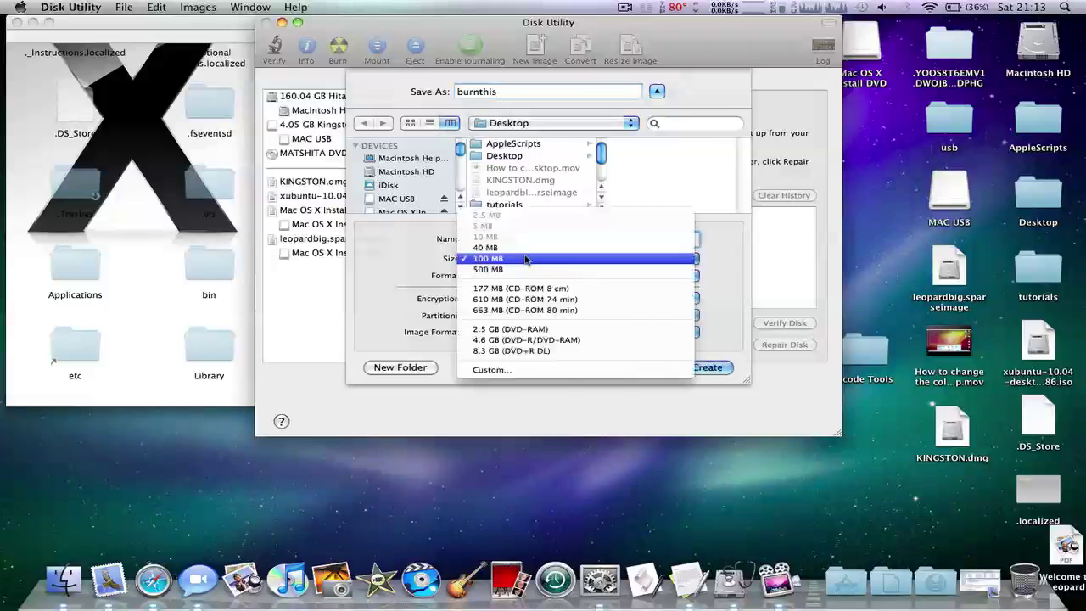
left_click(559, 341)
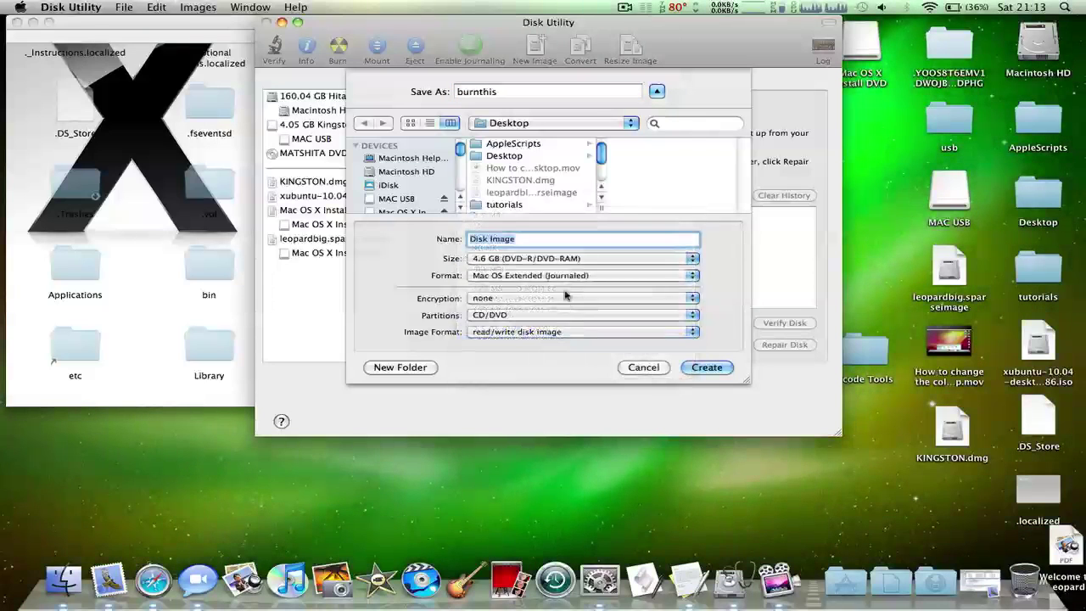
left_click(554, 333)
left_click(552, 362)
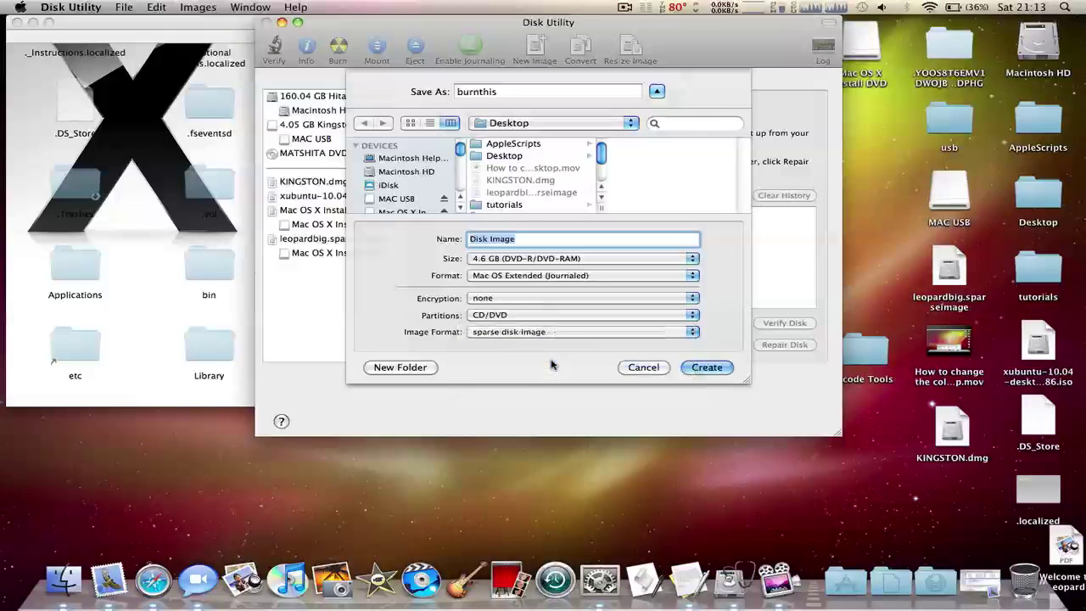
left_click(706, 368)
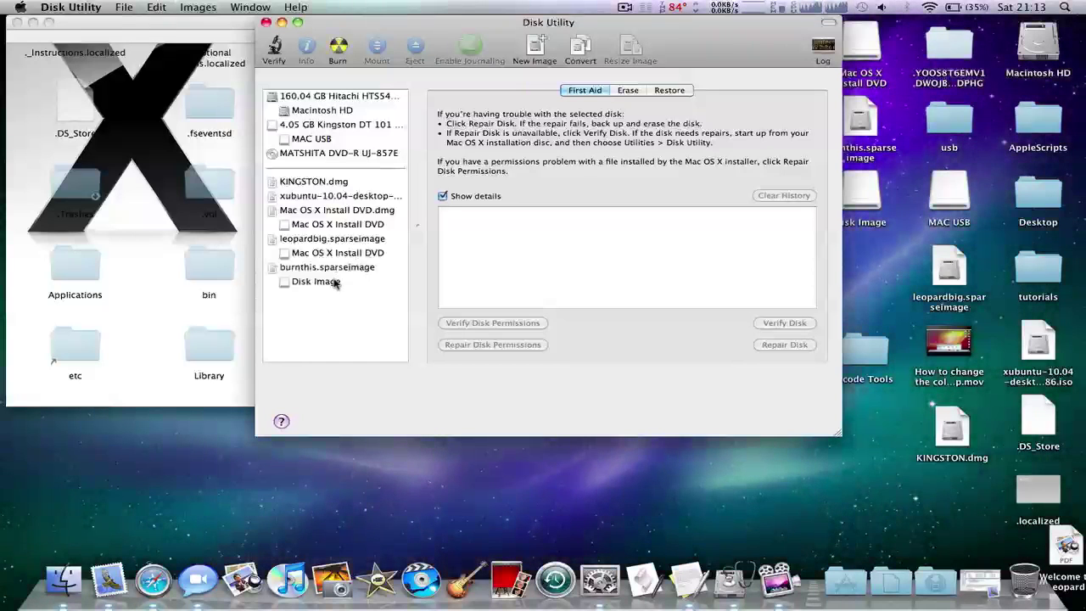
Step: In Restore, set Mac OS X Install DVD as source and the new Disk Image as destination
left_click(334, 281)
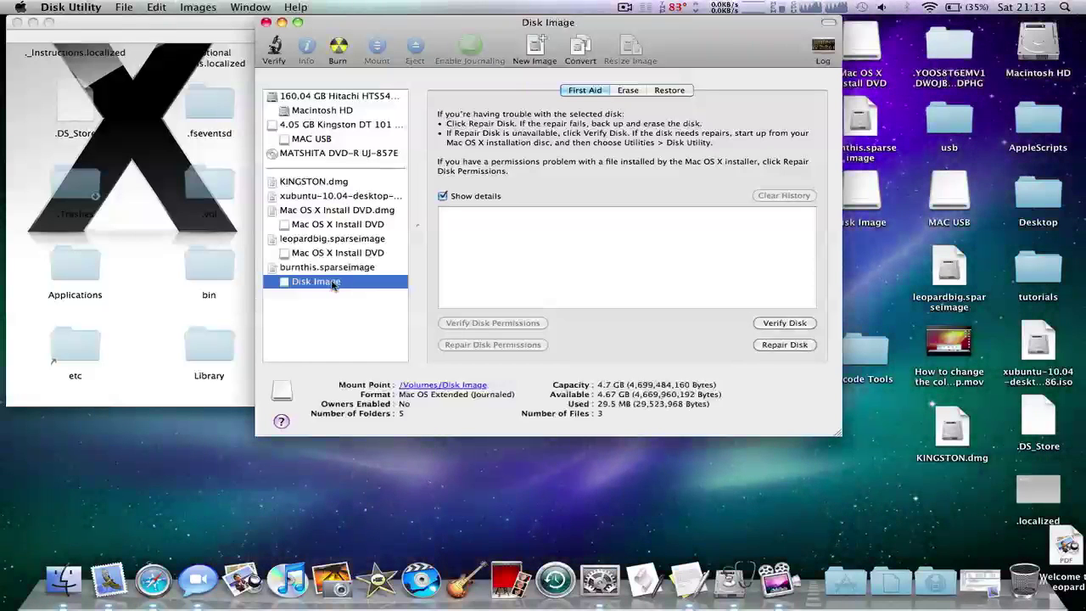
left_click(658, 89)
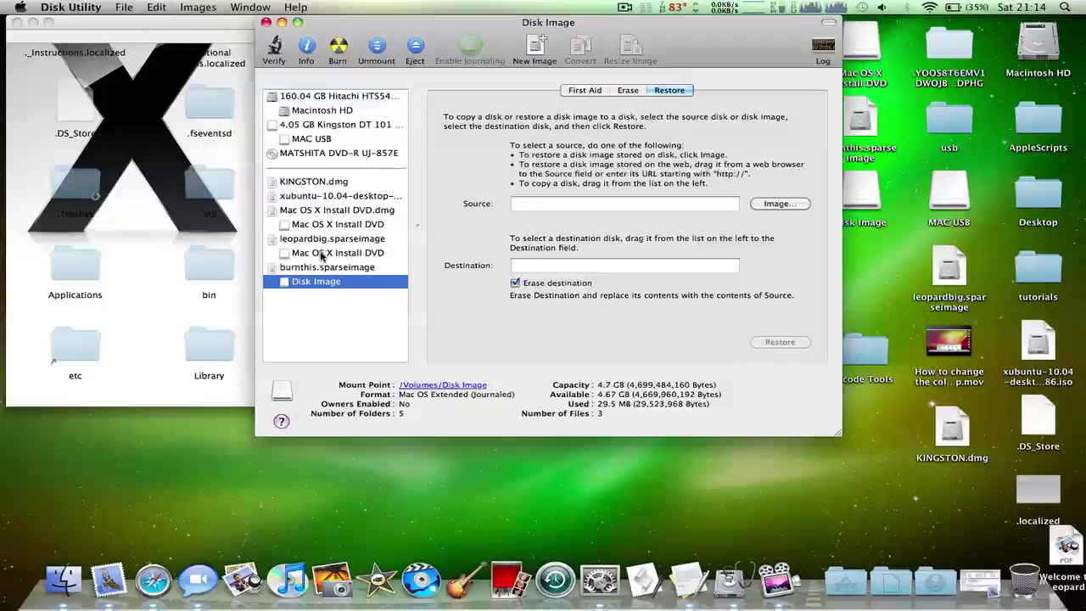
left_click_drag(405, 246, 538, 205)
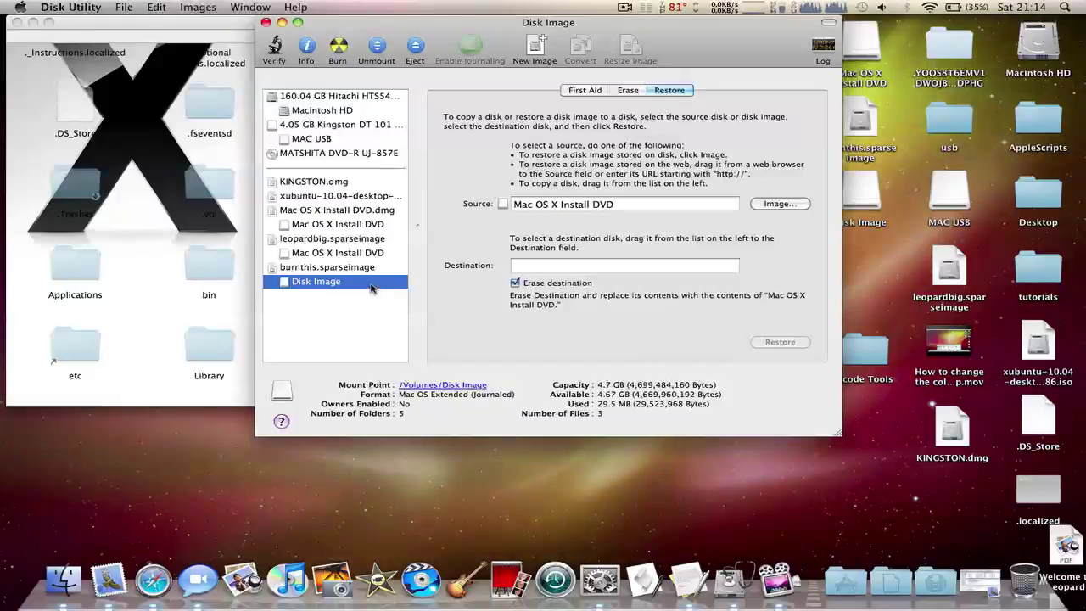
mouse_move(371, 288)
left_mouse_down()
mouse_move(526, 246)
mouse_move(564, 265)
left_mouse_up()
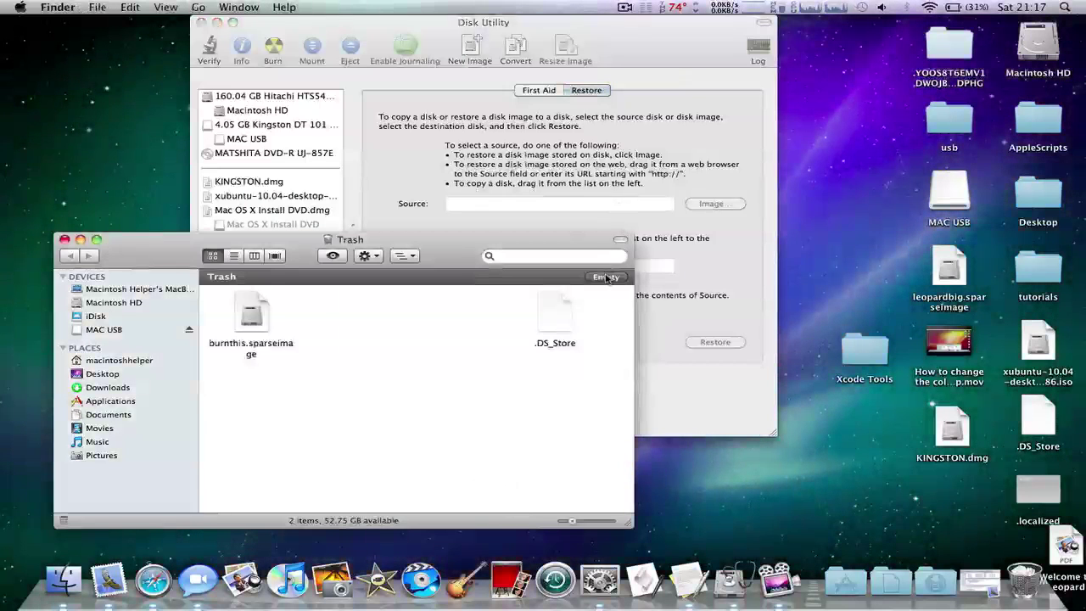
Step: Empty the Trash, confirming permanent erasure of burnthis.sparseimage
left_click(605, 278)
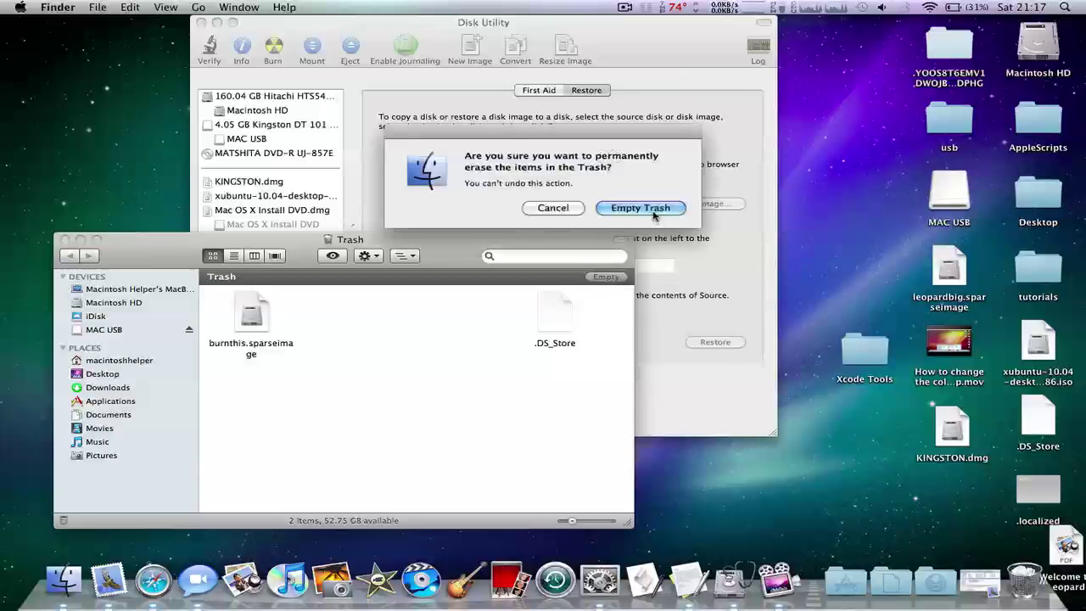
left_click(641, 208)
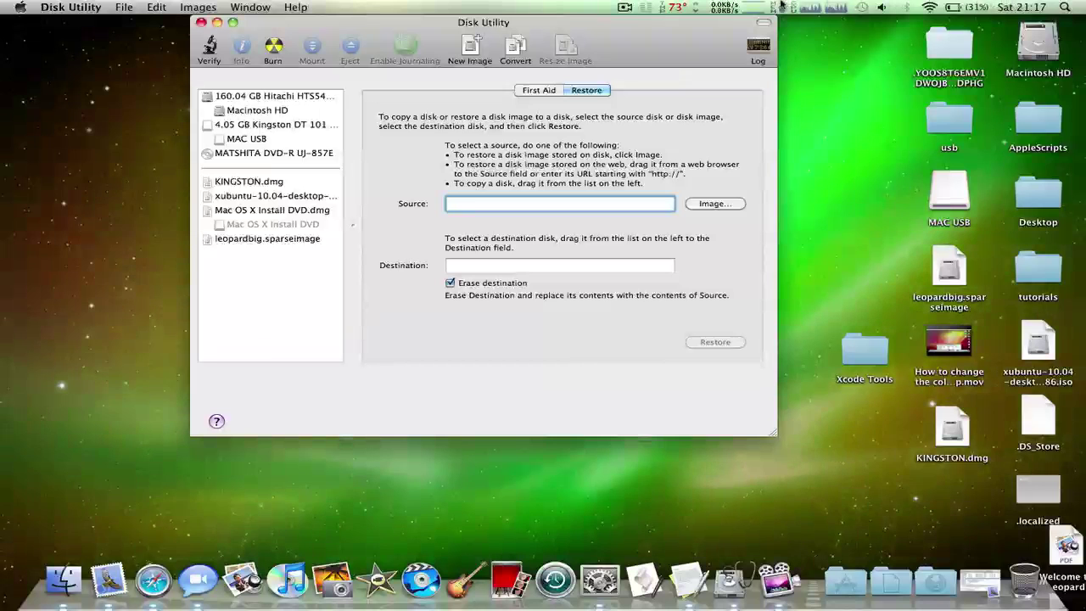
Step: Open Carbon Copy Cloner and glance at its source disk list
left_click(624, 7)
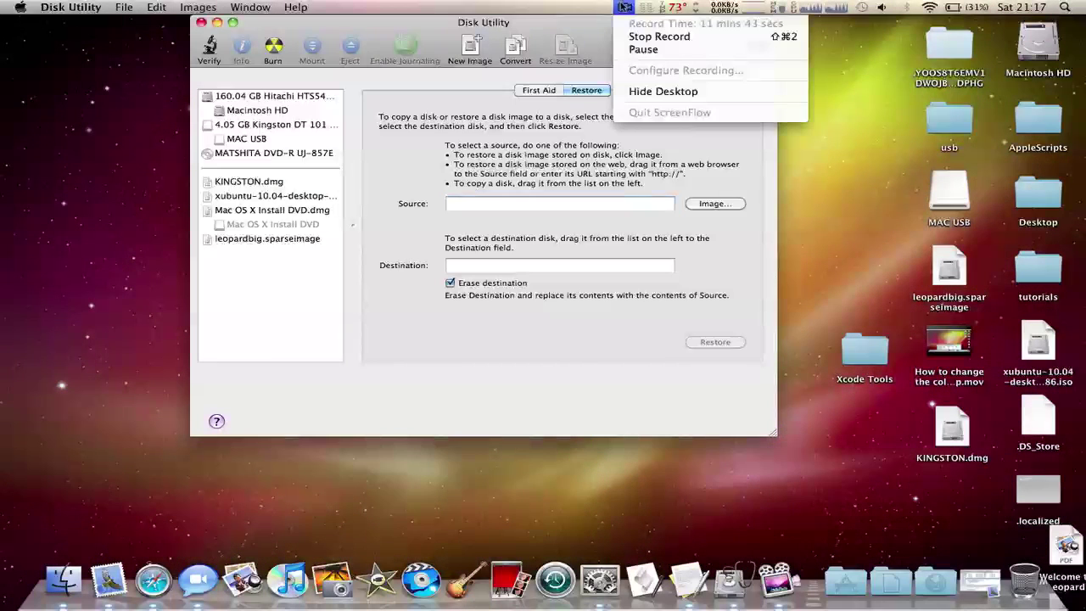
left_click(638, 49)
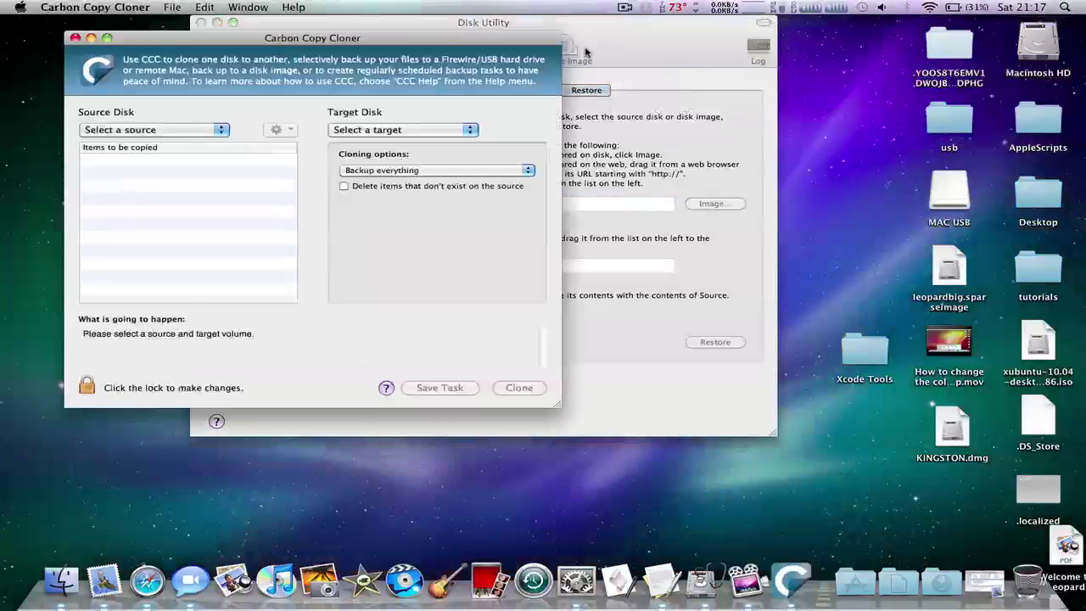
left_click(198, 127)
left_click(536, 239)
Step: Mount leopardbig.sparseimage in Disk Utility with Open Disk Image
left_click(585, 246)
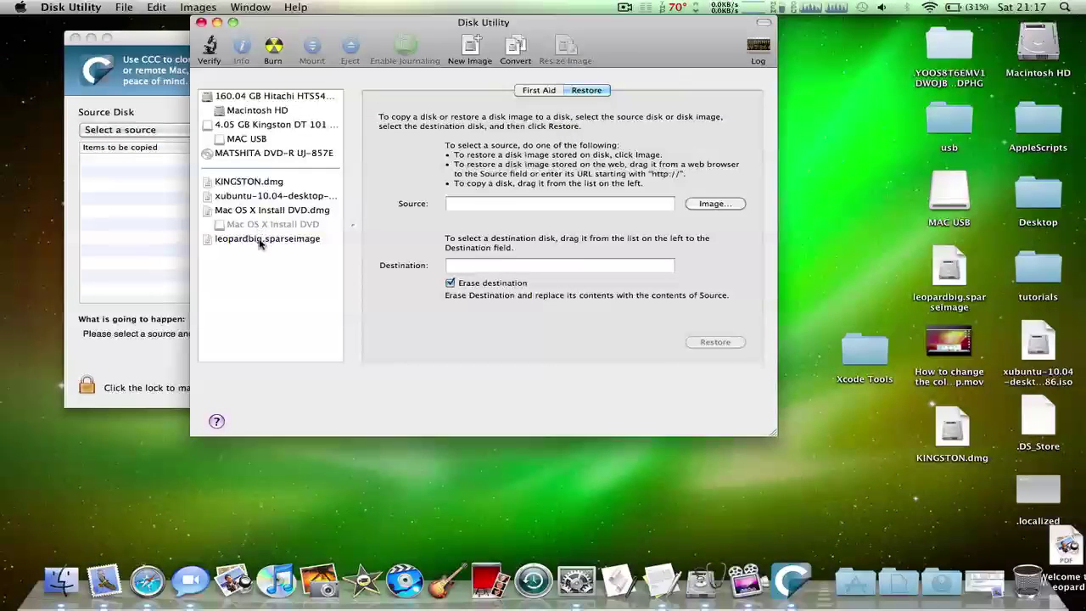
right_click(259, 244)
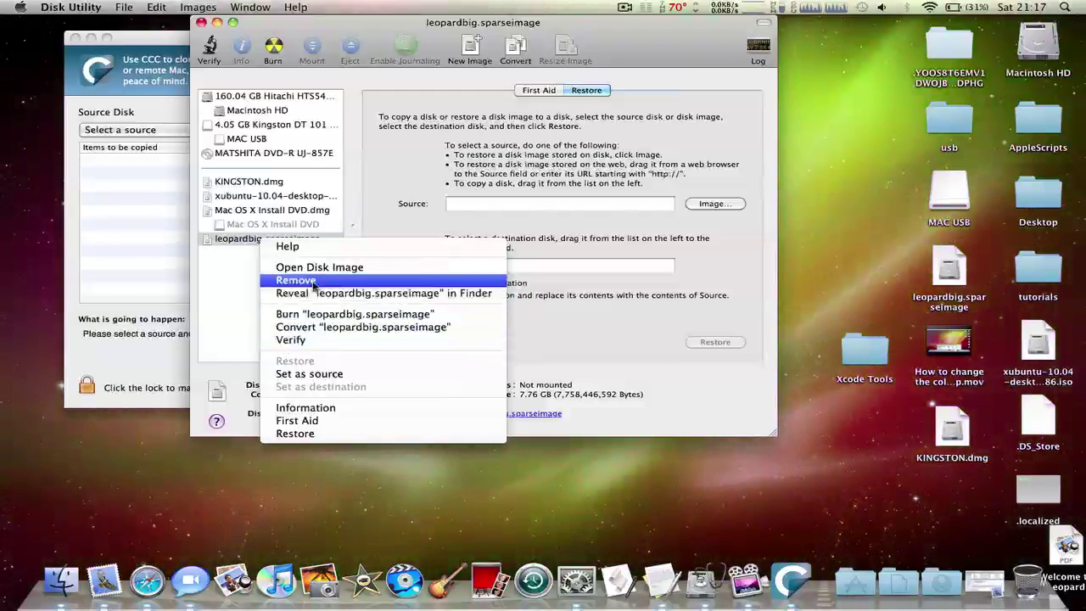
left_click(308, 268)
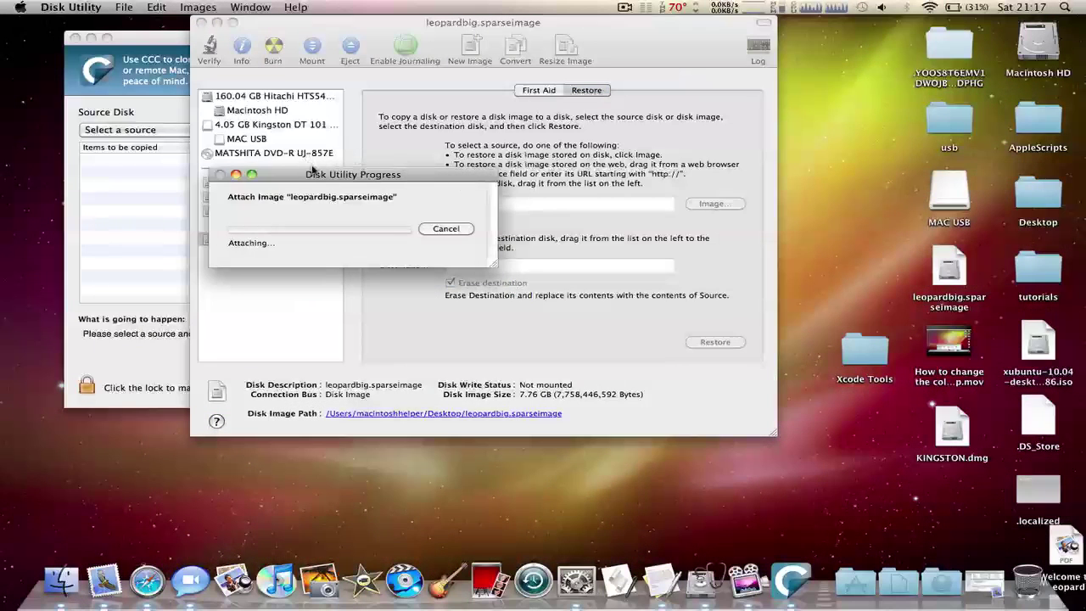
left_click_drag(334, 178, 540, 93)
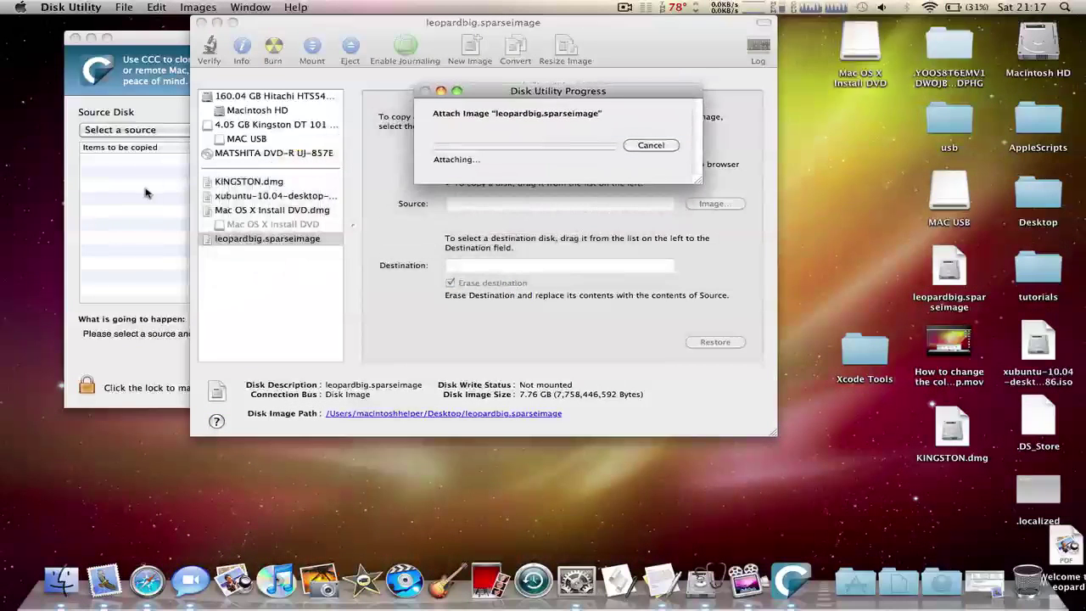
Step: In Carbon Copy Cloner, choose Mac OS X Install DVD as source and Disk Image as target
left_click(142, 222)
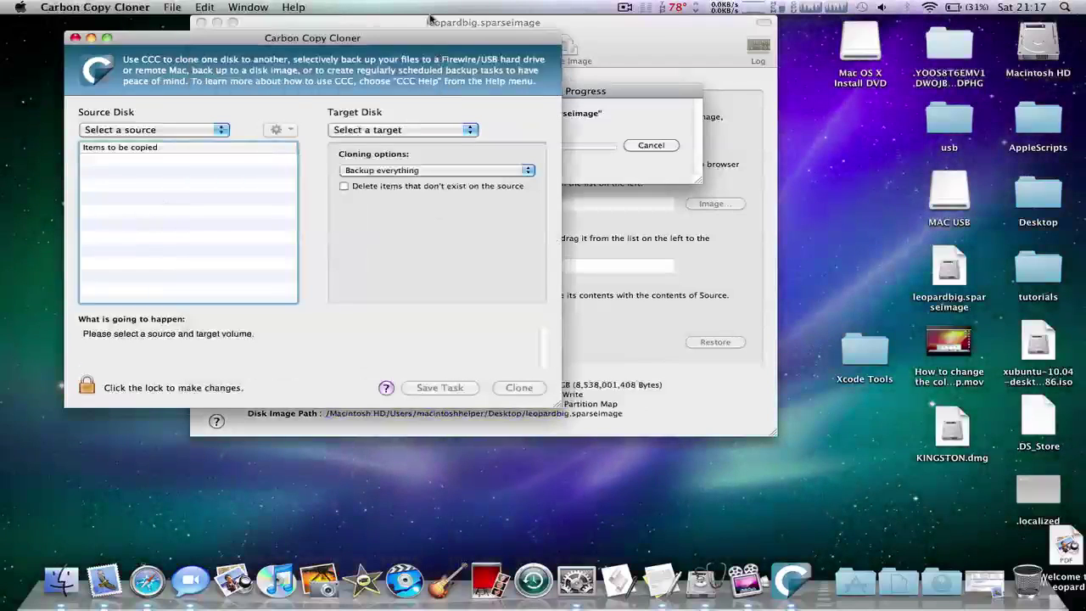
left_click_drag(416, 44, 398, 58)
left_click(185, 146)
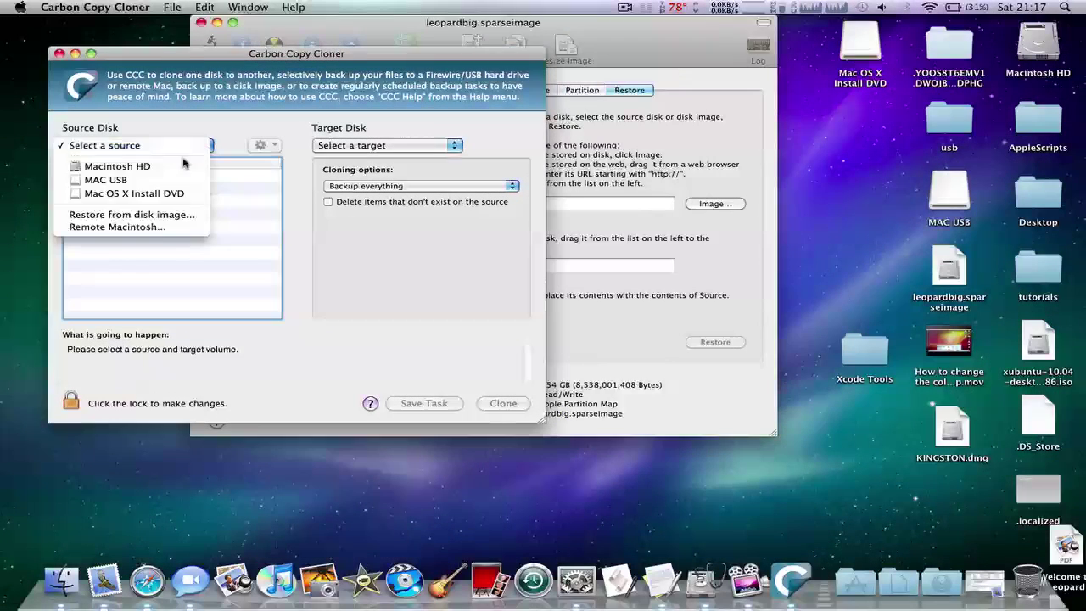
left_click(178, 245)
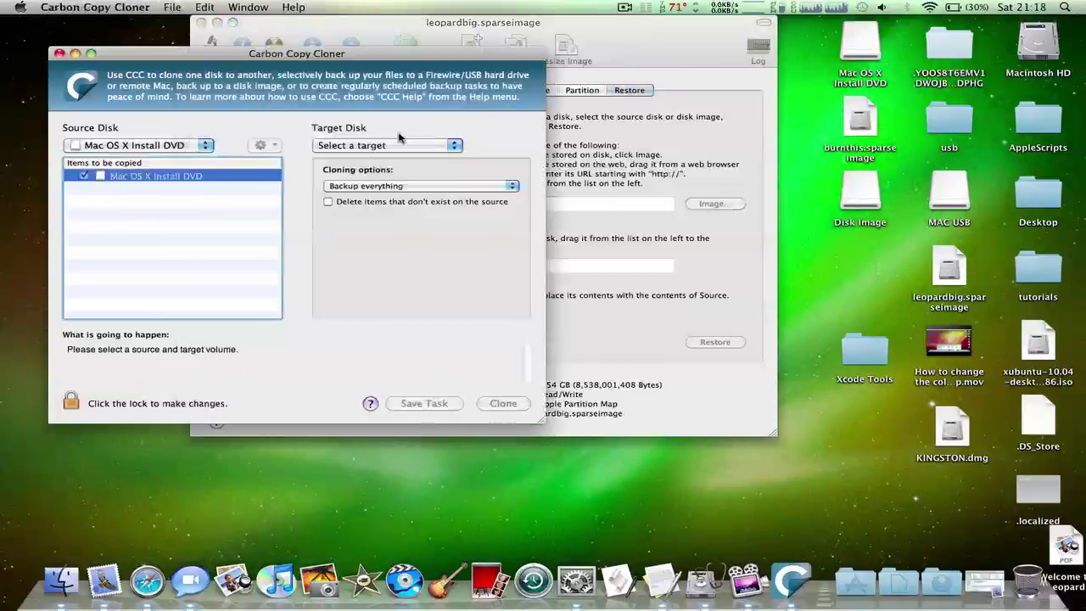
left_click(367, 147)
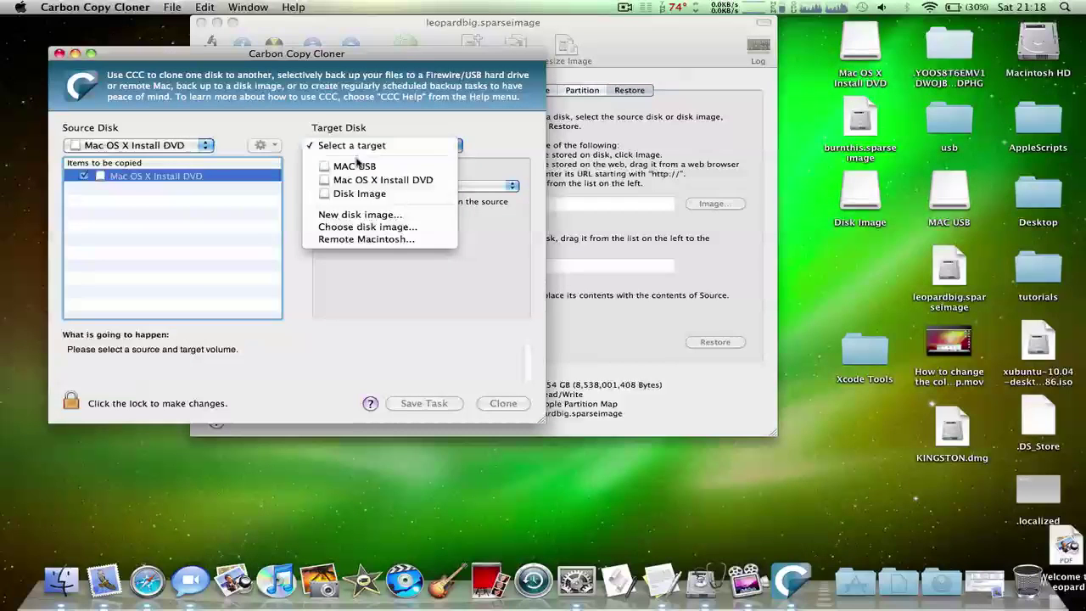
left_click(364, 194)
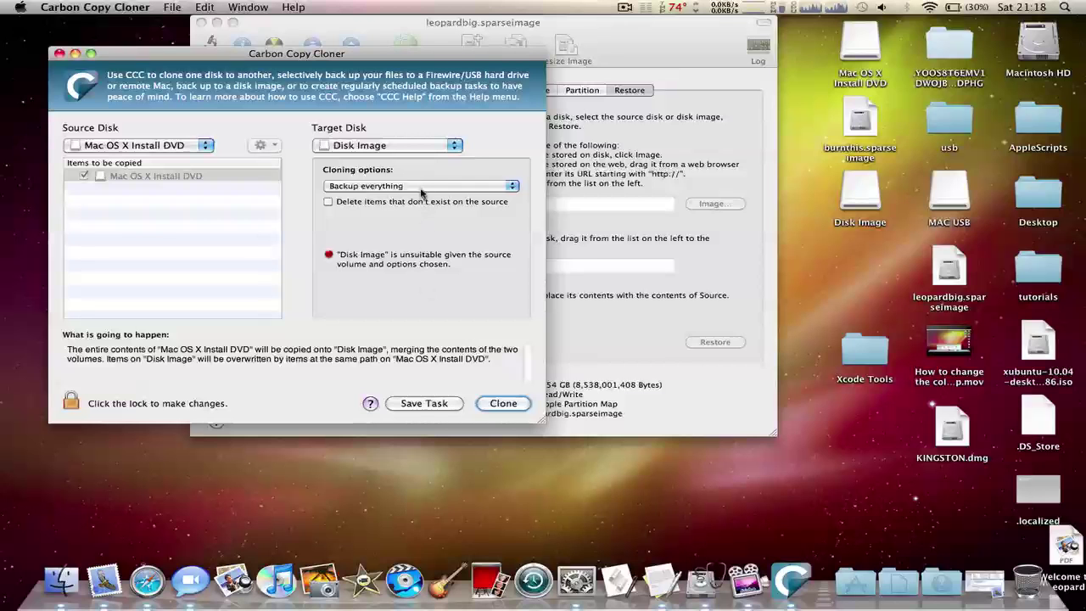
Step: Keep Backup everything, enable deleting items missing from the source, and start the clone
left_click(454, 266)
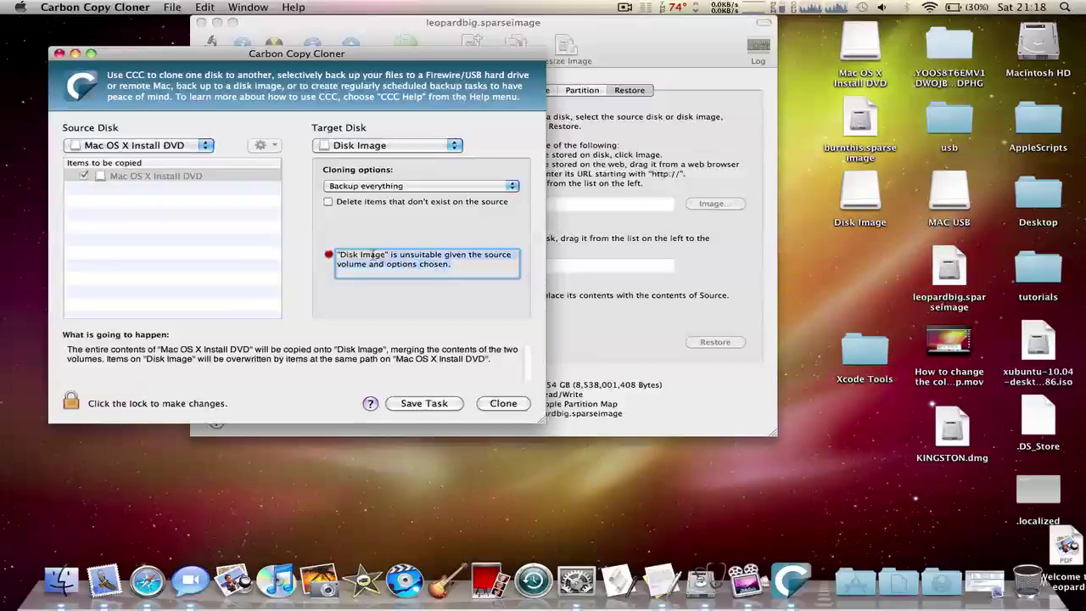
left_click(399, 187)
left_click(360, 225)
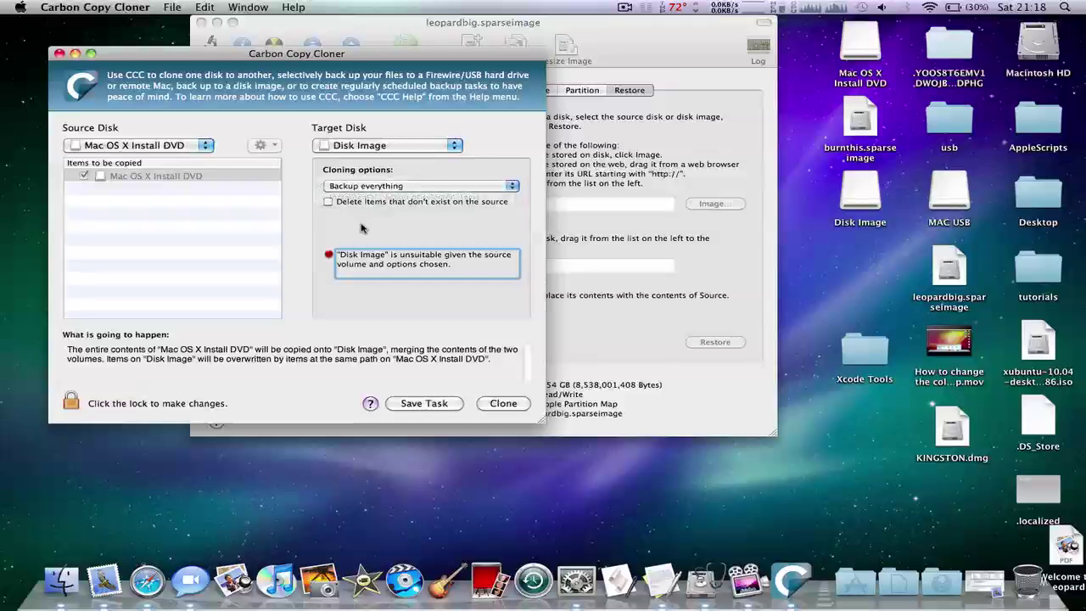
left_click(360, 204)
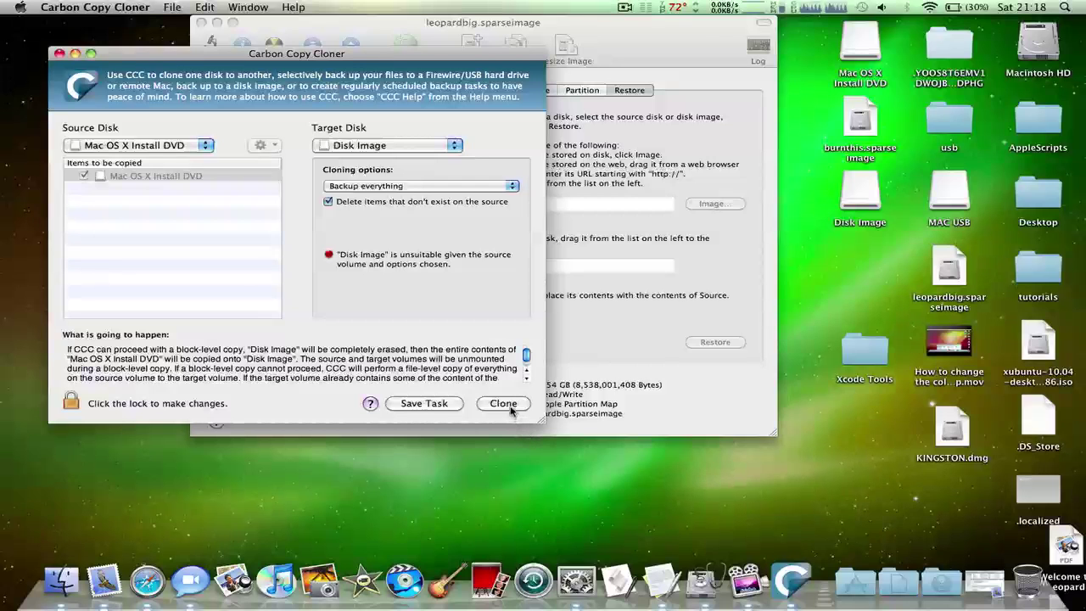
left_click(503, 404)
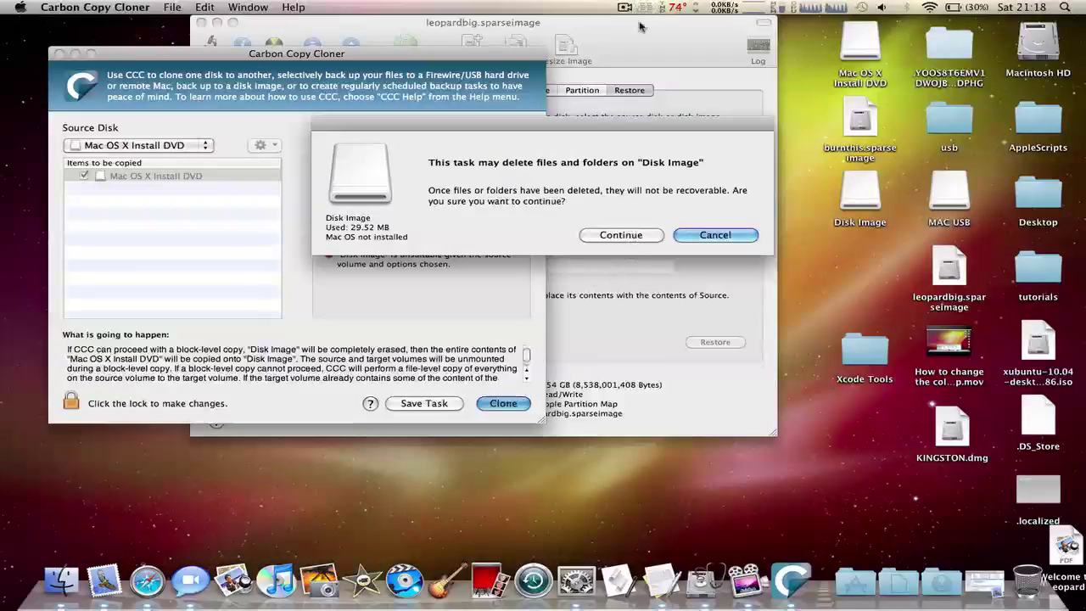
Step: Accept the warning that files on Disk Image may be deleted and authorize the clone with the admin password
left_click_drag(616, 211, 610, 211)
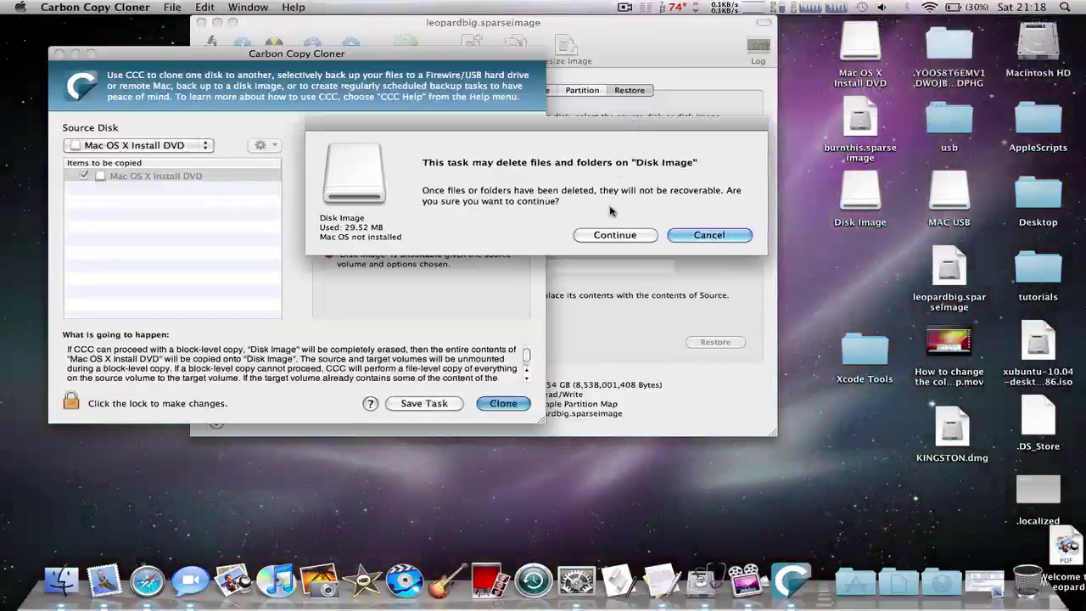
left_click(611, 235)
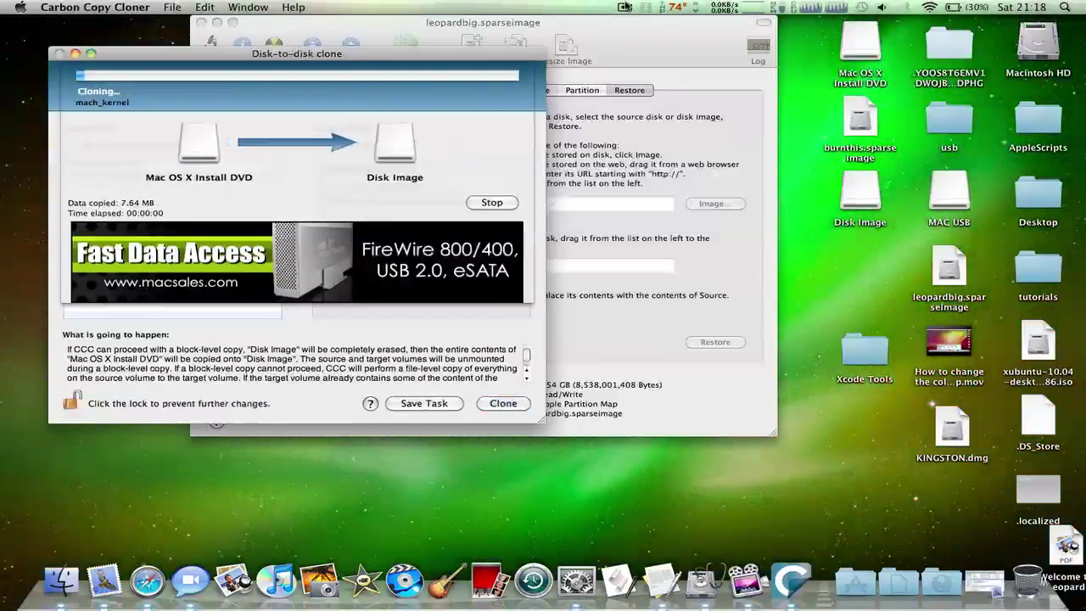
left_click(624, 7)
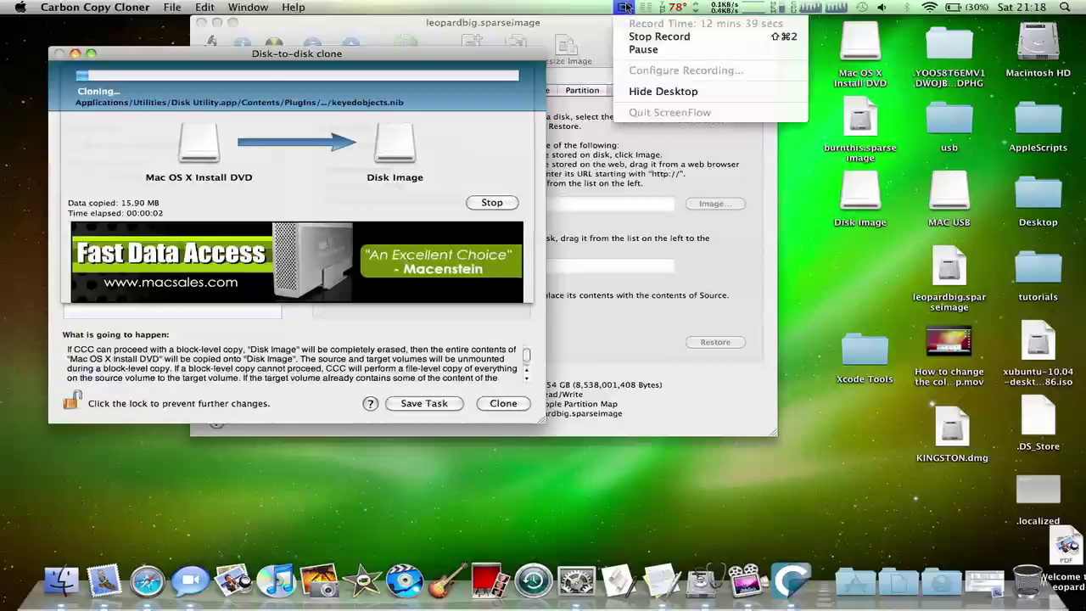
left_click(624, 8)
Step: Rearrange the clone progress and Disk Utility windows while the clone copies about 350 MB
left_click_drag(254, 60, 248, 64)
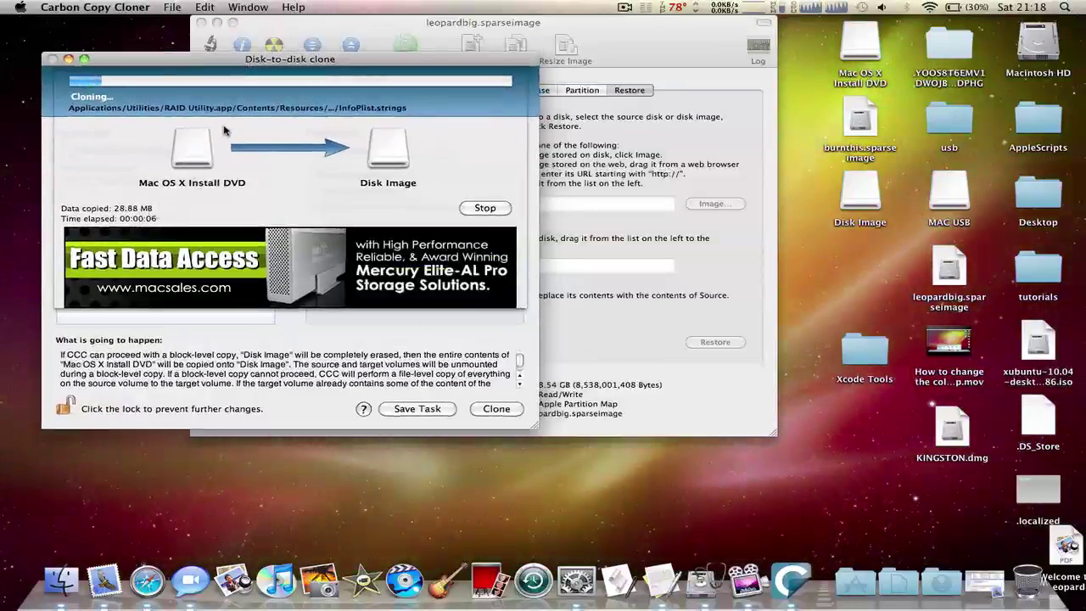
mouse_move(288, 68)
left_mouse_down()
mouse_move(253, 56)
mouse_move(243, 24)
left_mouse_up()
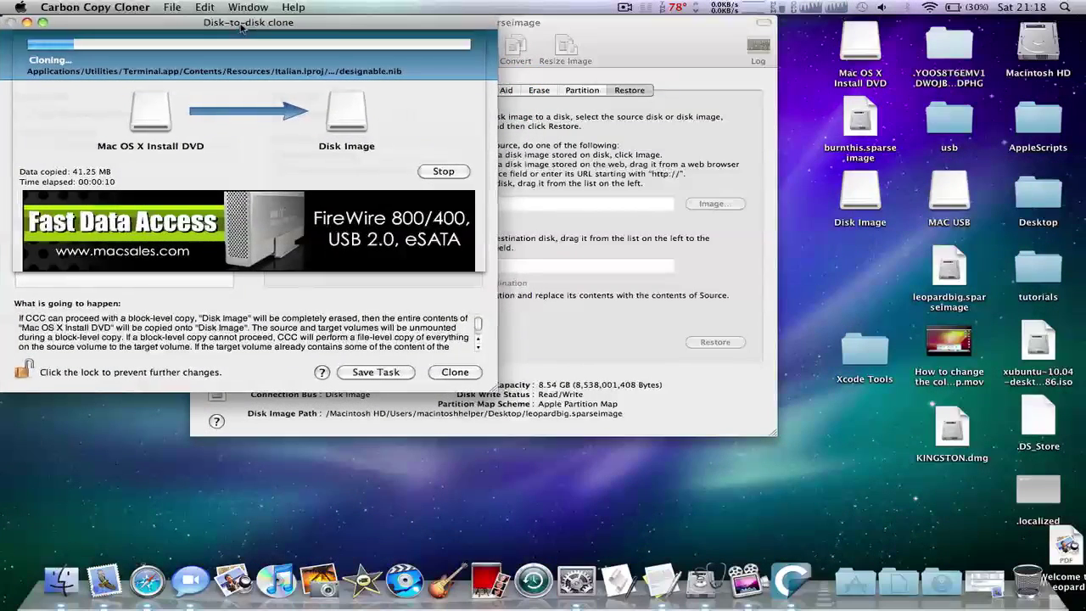
left_click(615, 34)
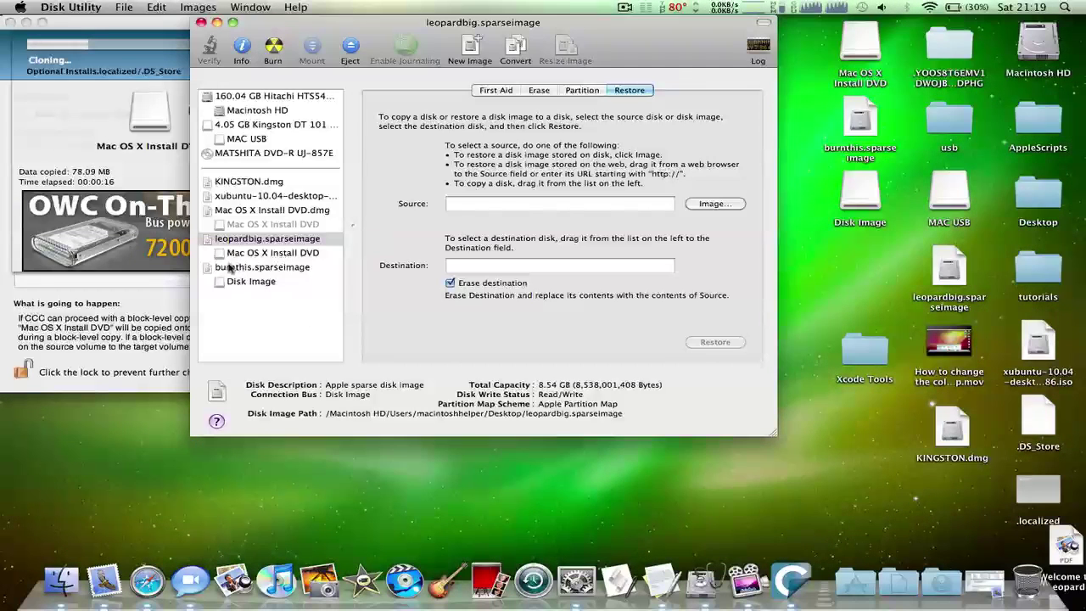
left_click(5, 238)
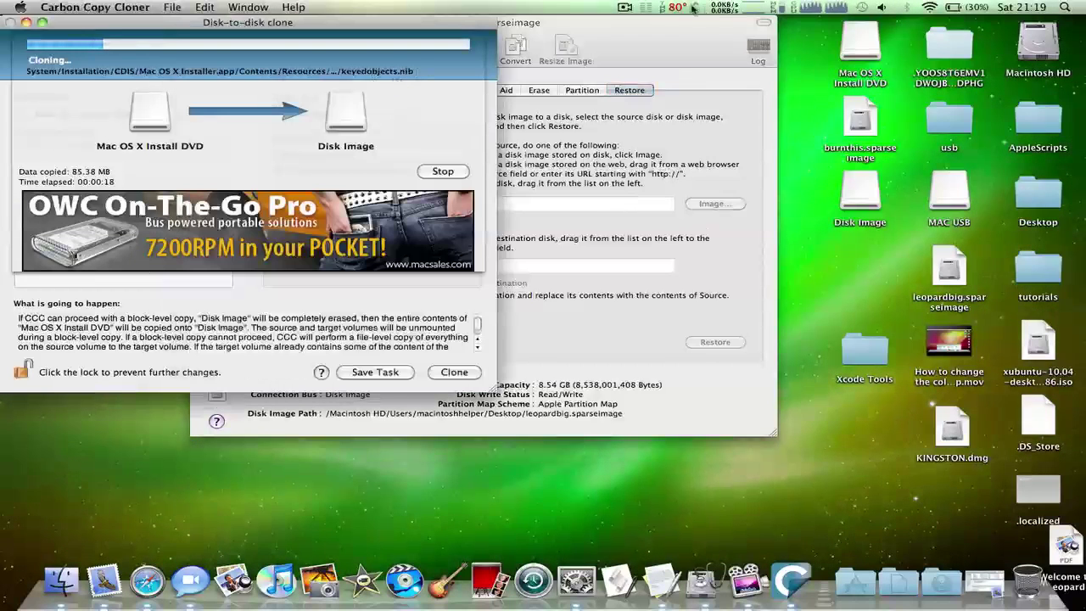
left_click(564, 22)
left_click_drag(564, 22, 632, 10)
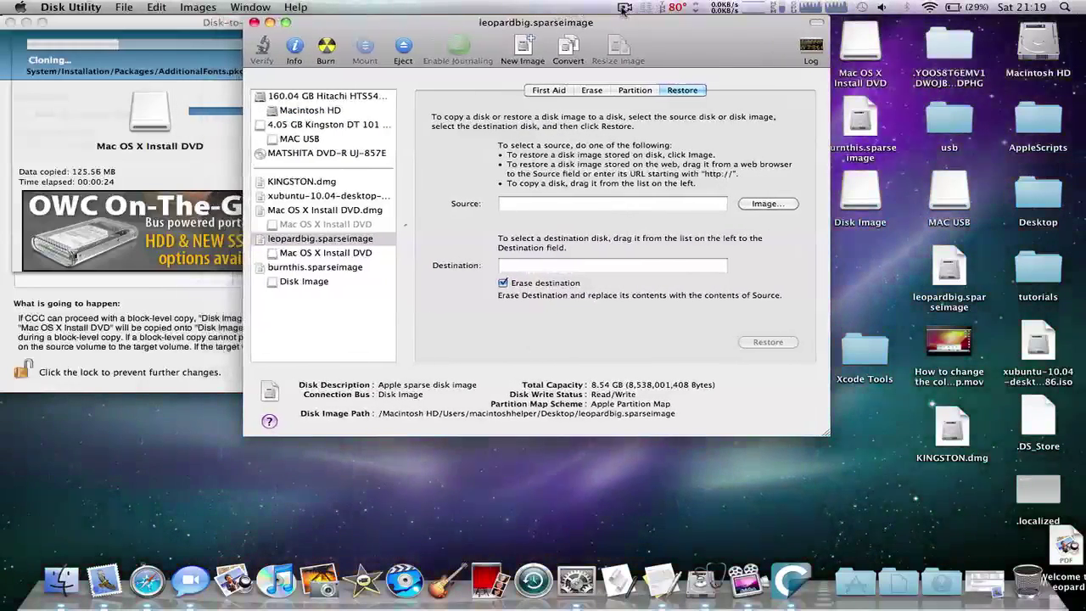
left_click(3, 173)
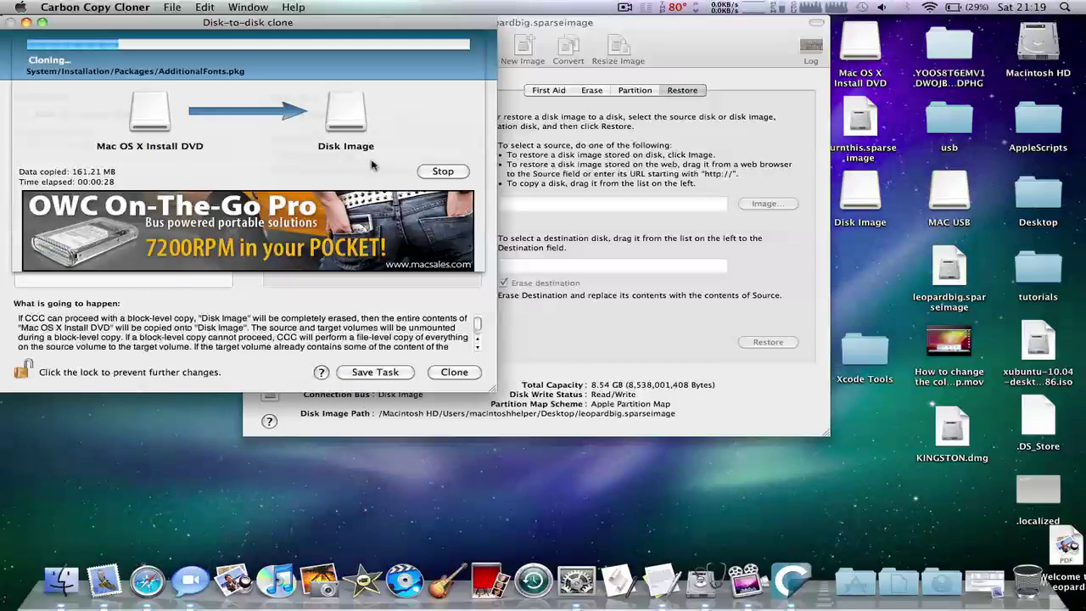
left_click(598, 264)
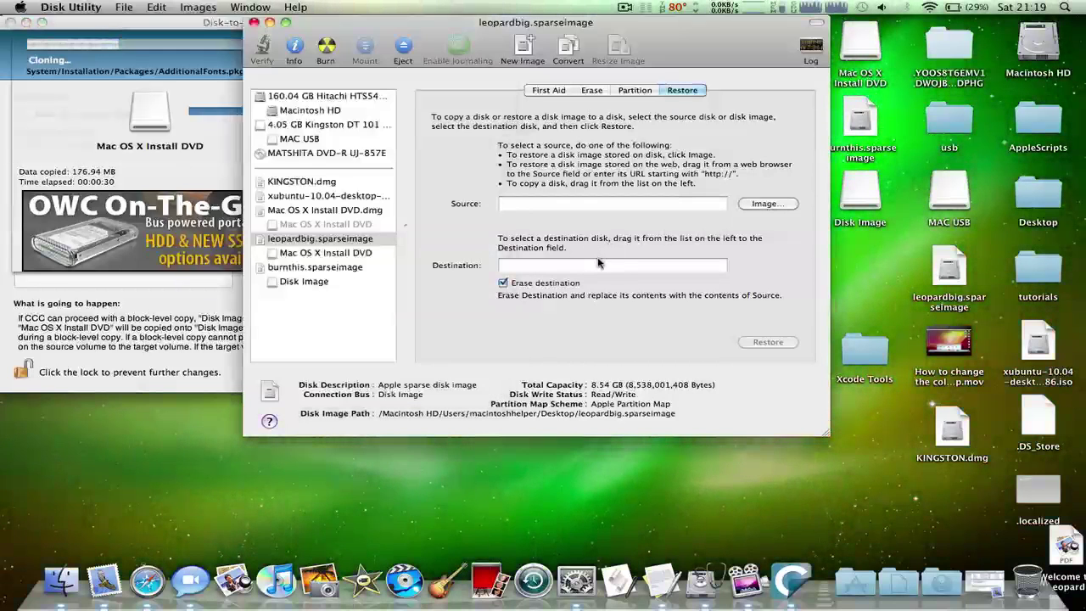
left_click(585, 203)
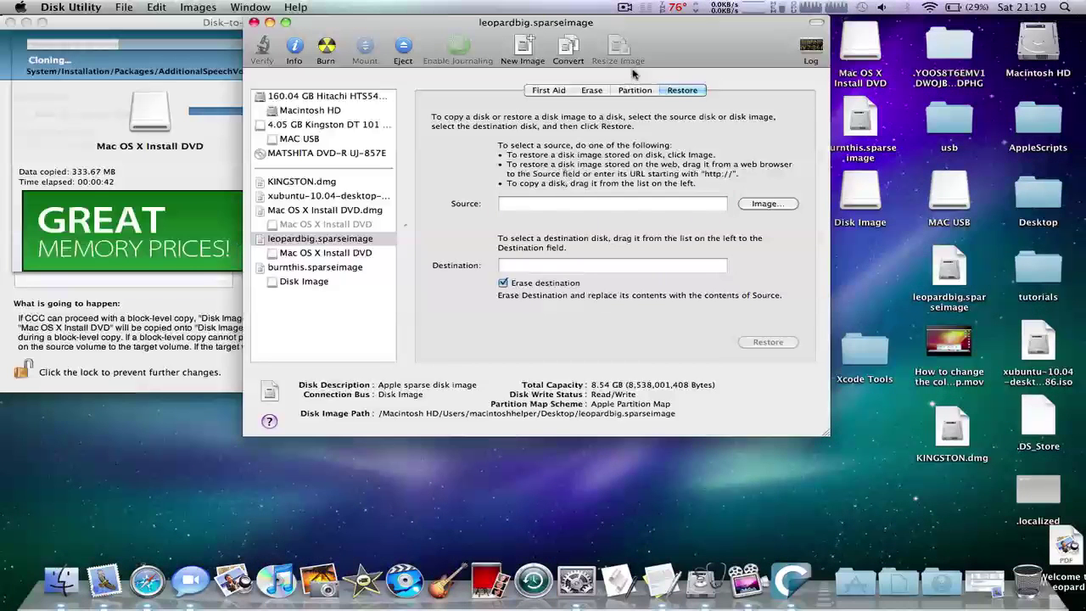
left_click(626, 9)
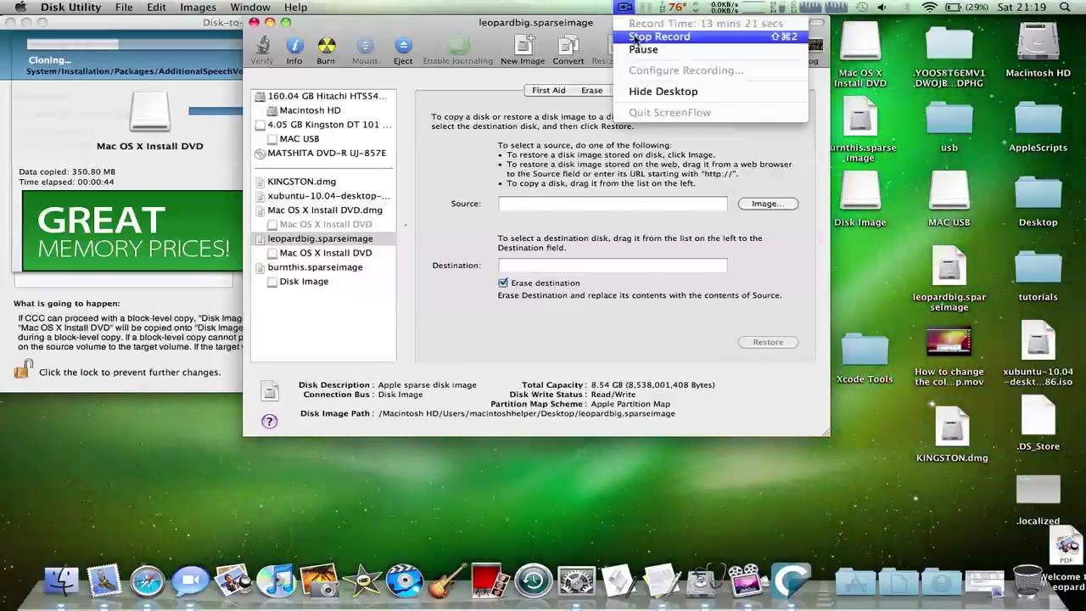